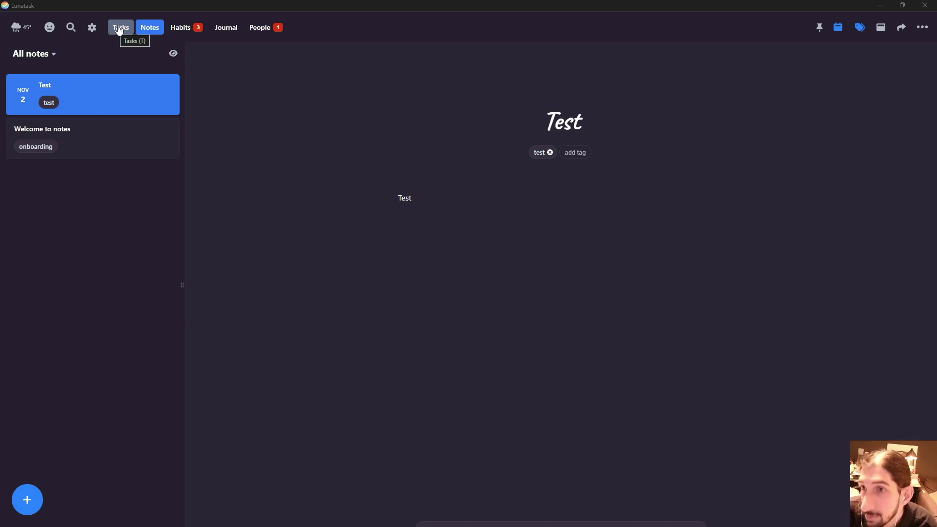
Switch from the Test note to the Tasks overview of what to work on next
{"action": "left_click", "coordinate": [121, 27]}
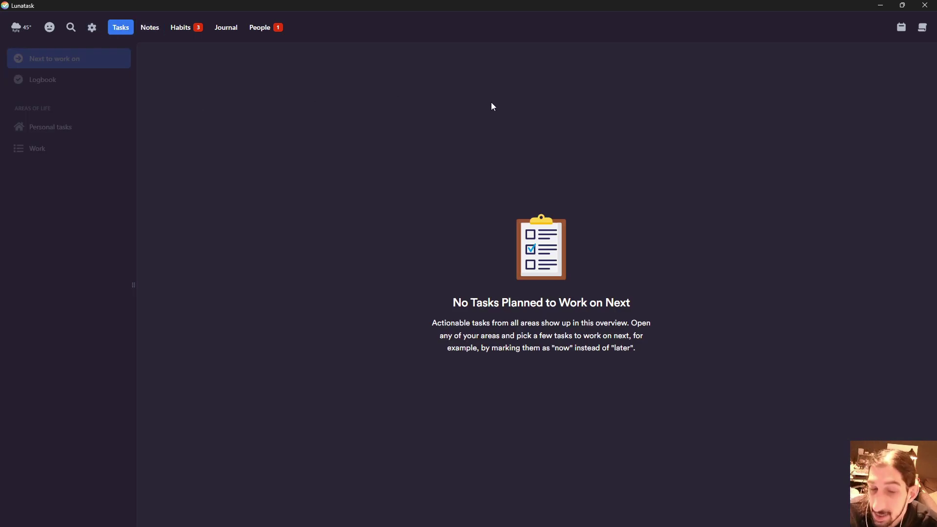
Restore and re-maximize the window, then view and close the calendar and Quick Note panels
{"action": "key", "text": "super+Down"}
{"action": "left_click", "coordinate": [901, 8]}
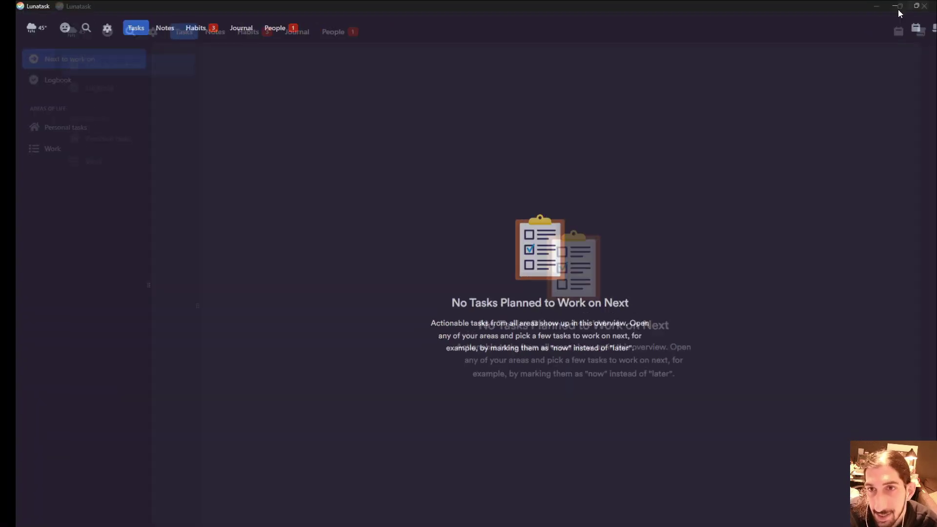
{"action": "left_click", "coordinate": [900, 27]}
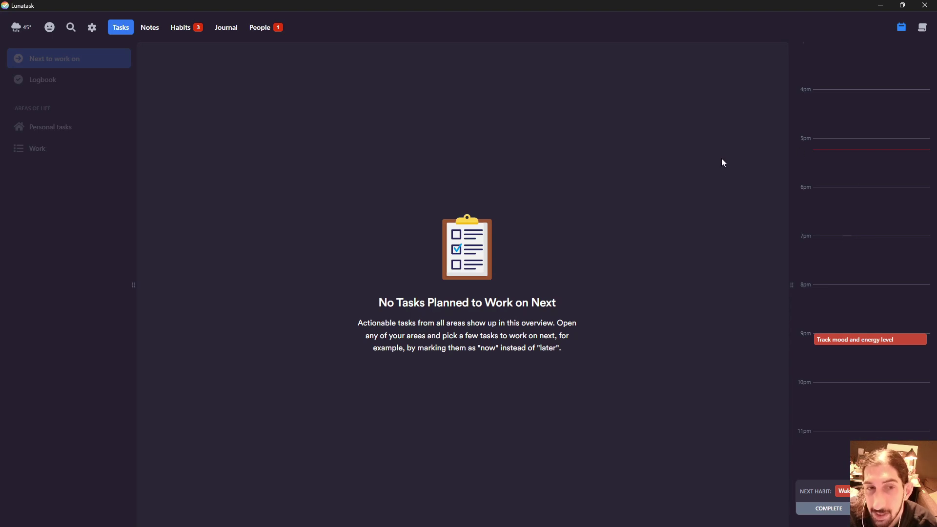
{"action": "left_click", "coordinate": [923, 31]}
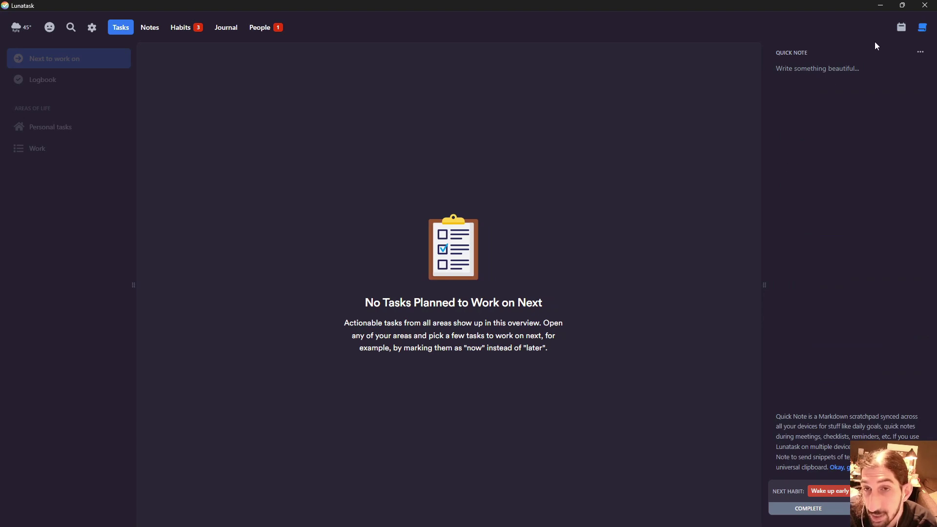
{"action": "left_click", "coordinate": [923, 29]}
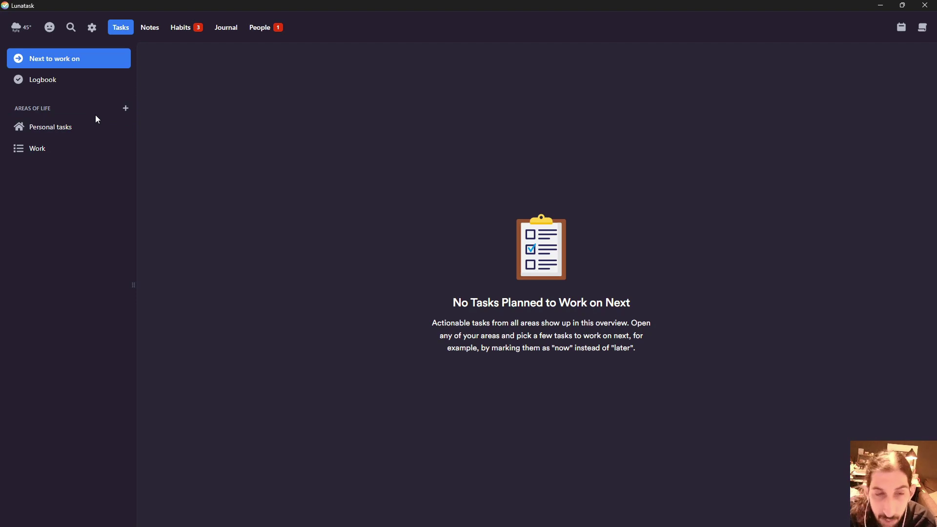
{"action": "left_click", "coordinate": [77, 131]}
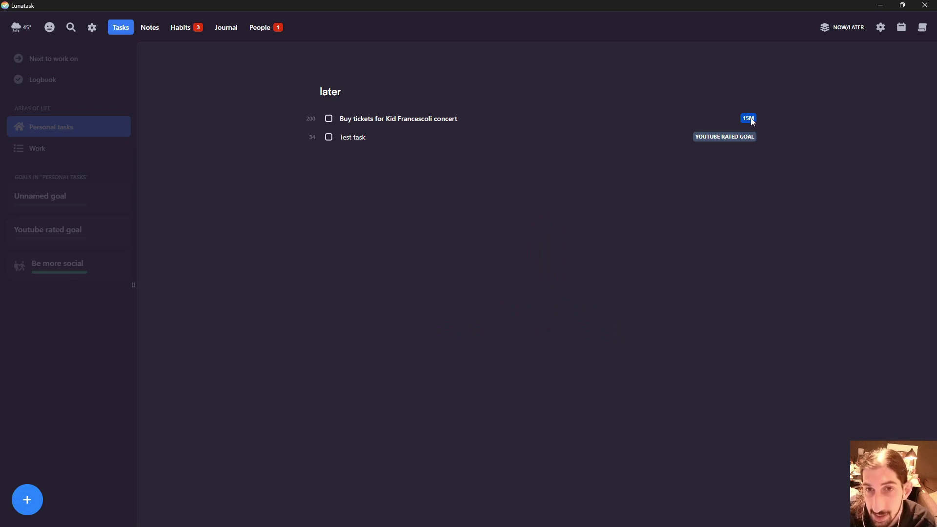
{"action": "left_click", "coordinate": [731, 137]}
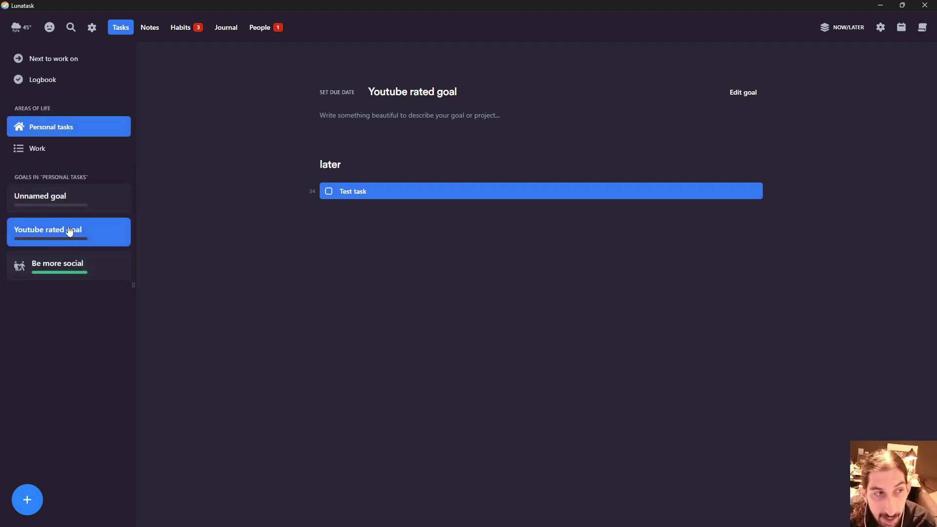
{"action": "left_click", "coordinate": [73, 134]}
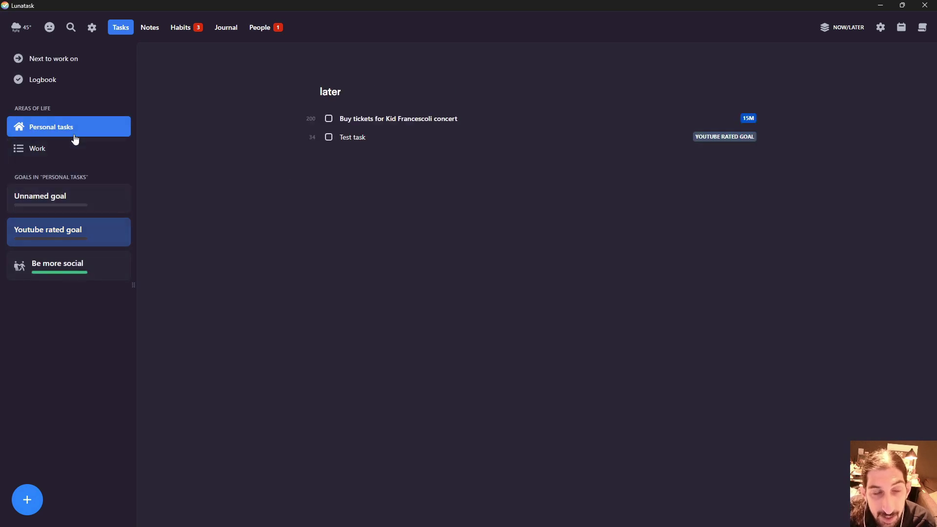
{"action": "left_click", "coordinate": [752, 96]}
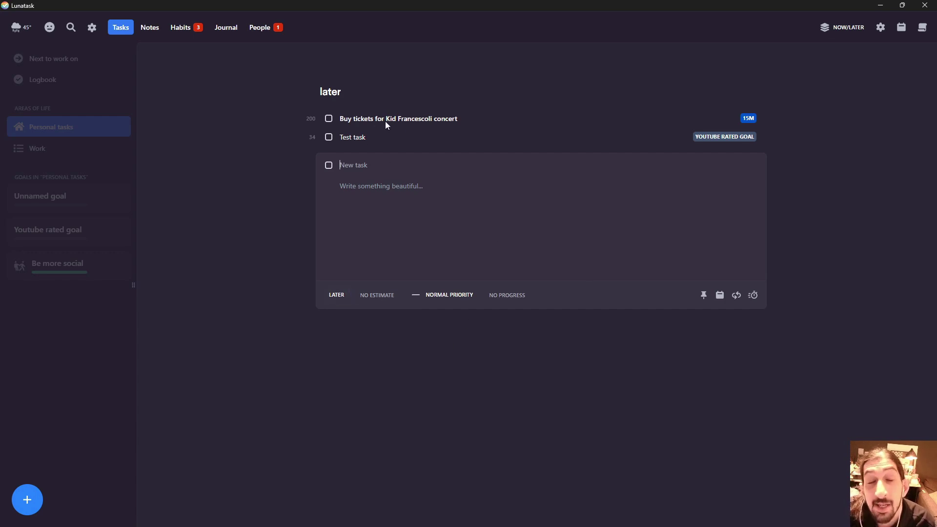
{"action": "left_click", "coordinate": [341, 305]}
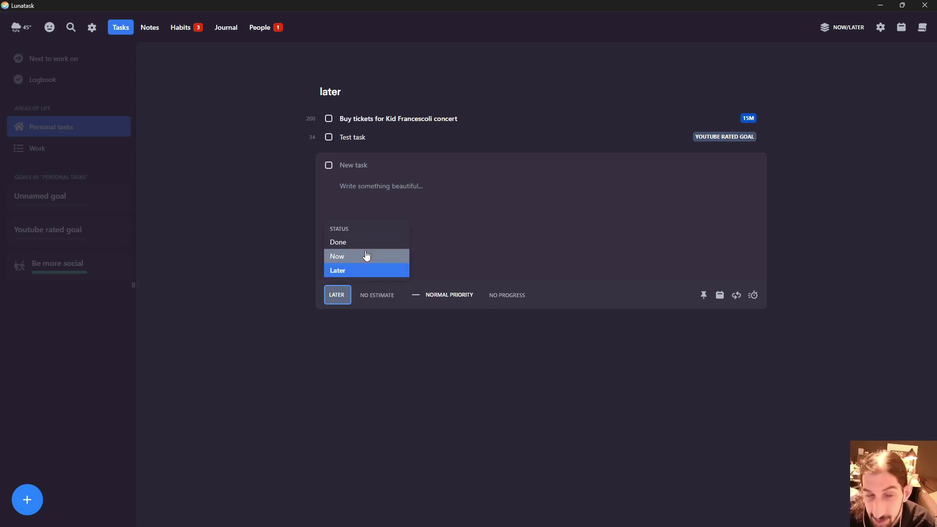
{"action": "left_click", "coordinate": [381, 299]}
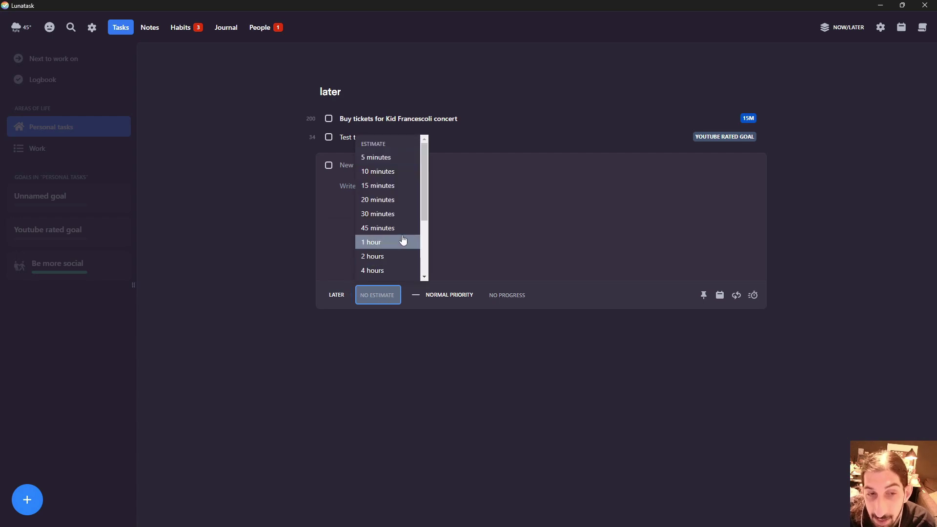
{"action": "left_click", "coordinate": [461, 296]}
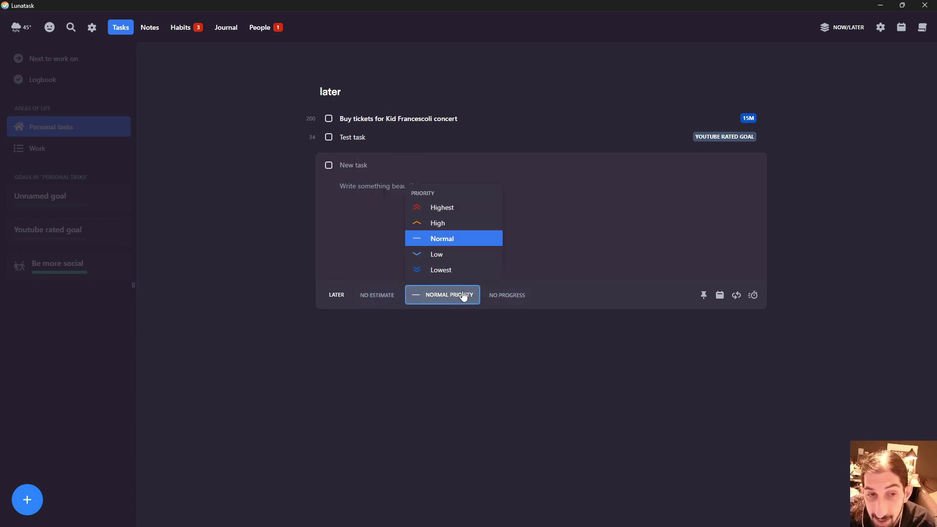
{"action": "left_click", "coordinate": [507, 298]}
{"action": "scroll", "coordinate": [517, 204], "scroll_direction": "down", "scroll_amount": 2}
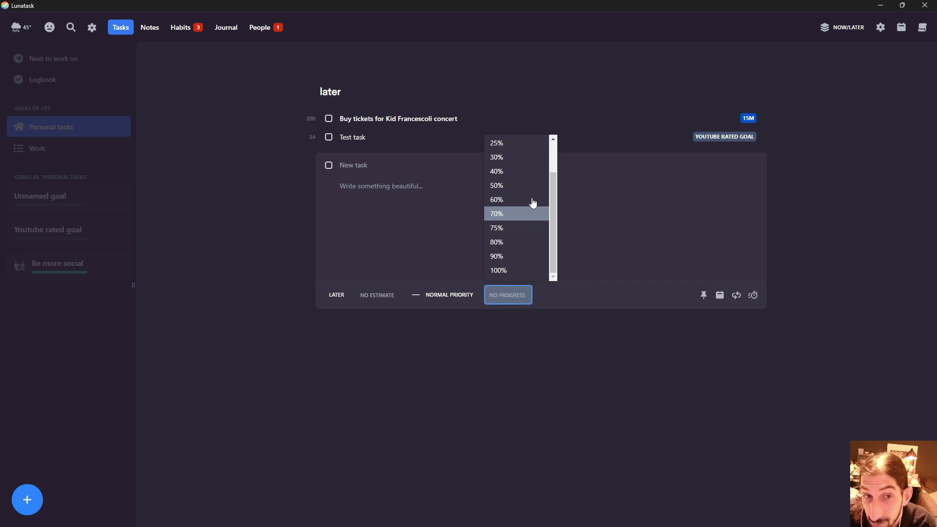
{"action": "scroll", "coordinate": [512, 167], "scroll_direction": "up", "scroll_amount": 1}
{"action": "scroll", "coordinate": [516, 170], "scroll_direction": "down", "scroll_amount": 1}
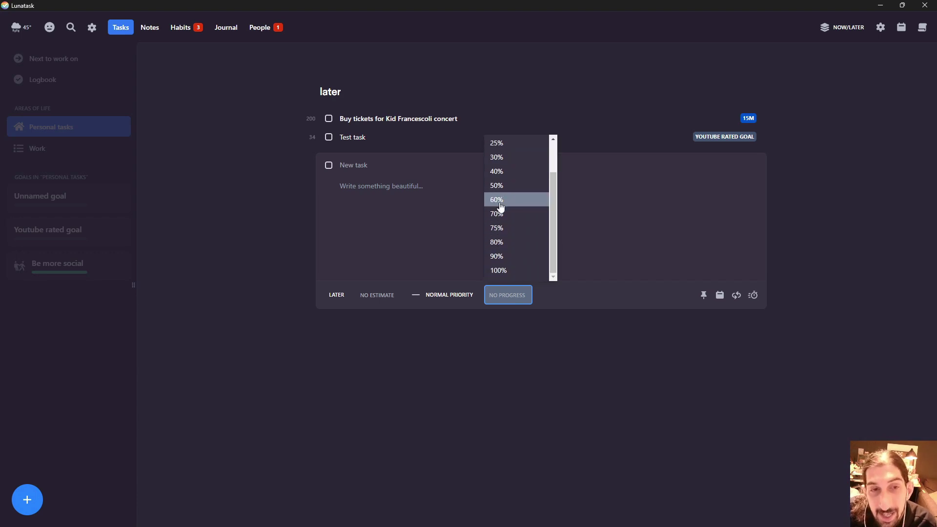
{"action": "scroll", "coordinate": [500, 211], "scroll_direction": "up", "scroll_amount": 1}
{"action": "scroll", "coordinate": [500, 236], "scroll_direction": "down", "scroll_amount": 1}
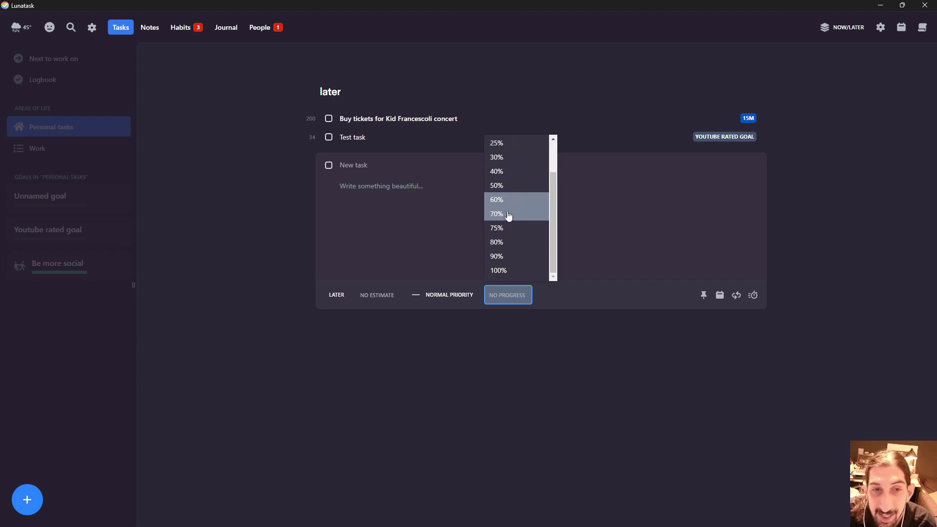
{"action": "left_click", "coordinate": [663, 210]}
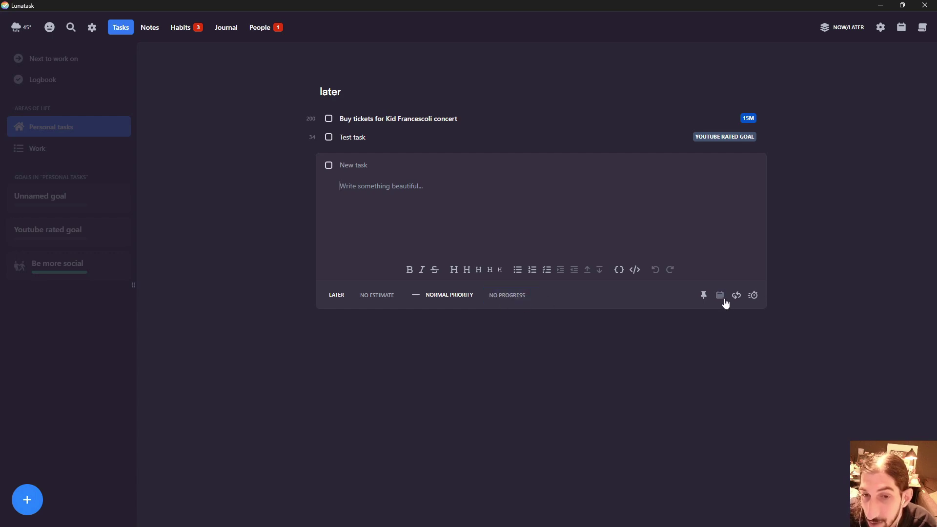
{"action": "left_click", "coordinate": [740, 295]}
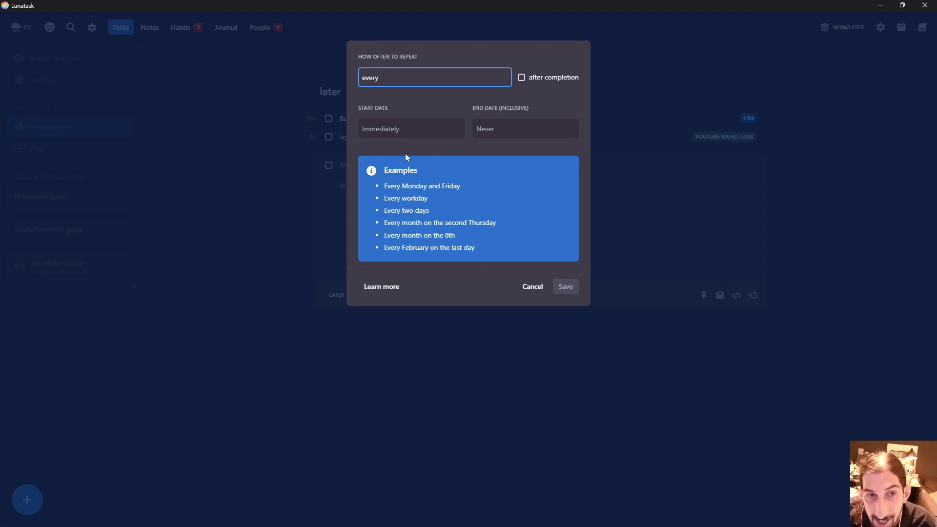
{"action": "left_click", "coordinate": [537, 286]}
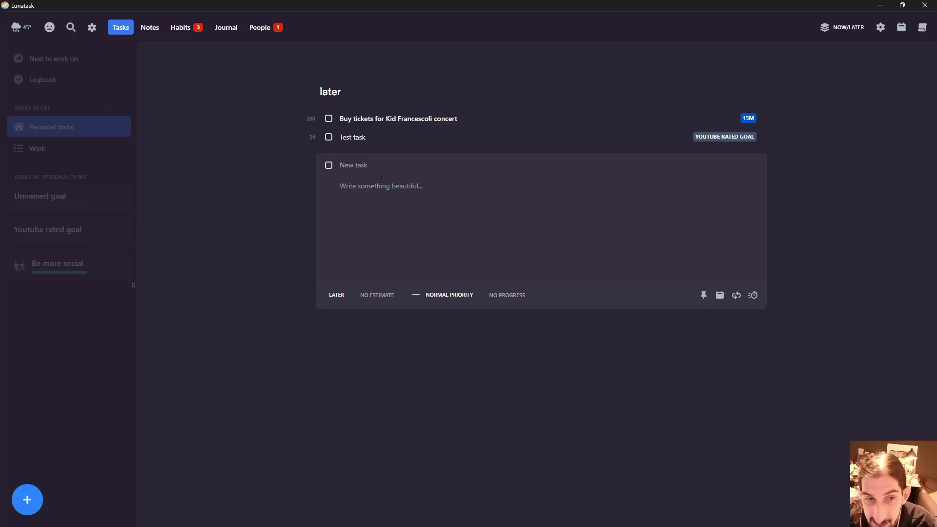
{"action": "left_click", "coordinate": [274, 196]}
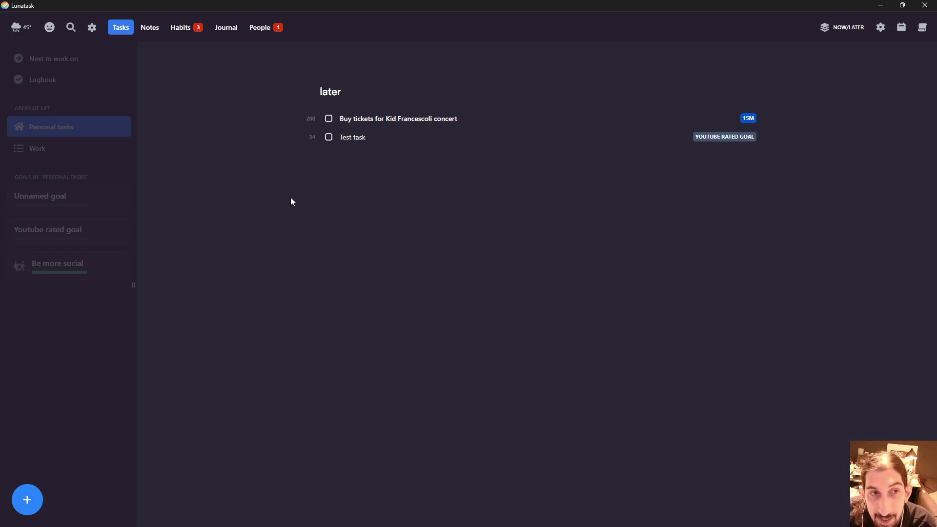
Open the Work area, start a new task, then discard the empty task editor
{"action": "left_click", "coordinate": [54, 154]}
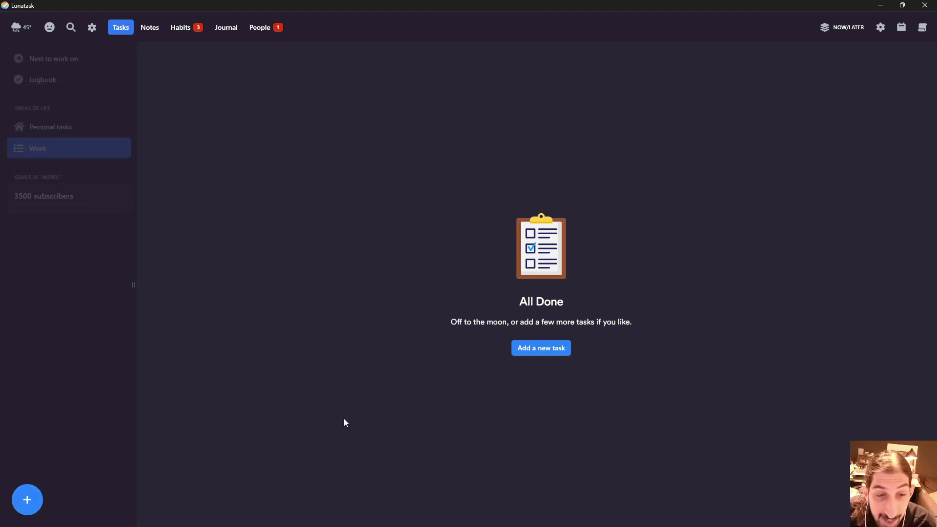
{"action": "left_click", "coordinate": [28, 500]}
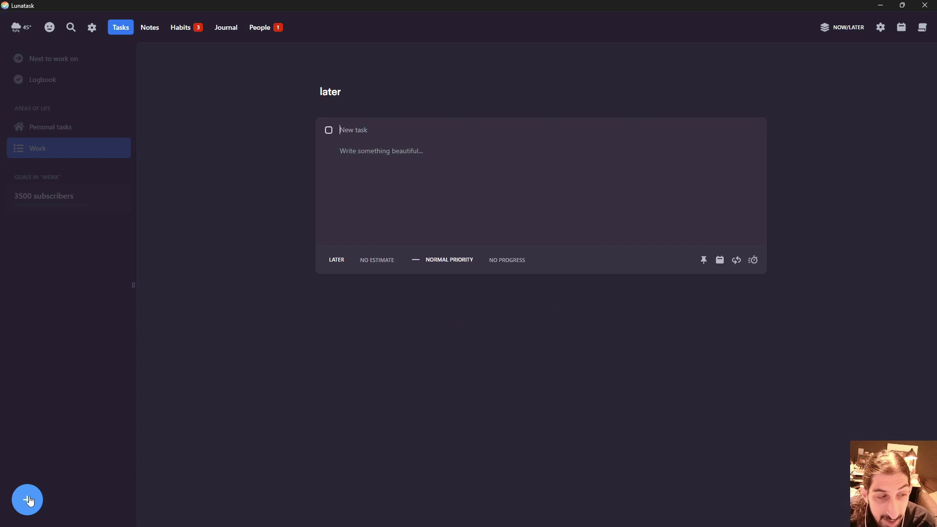
{"action": "left_click", "coordinate": [356, 317]}
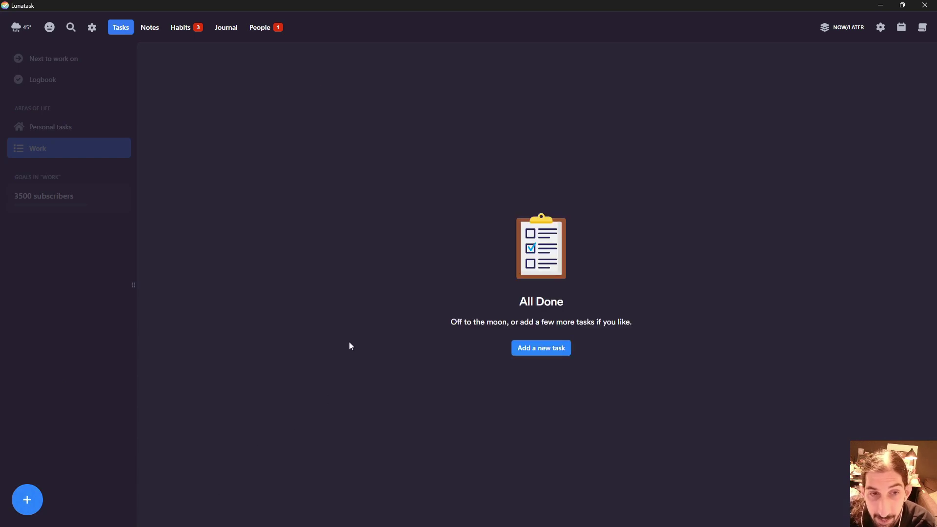
{"action": "left_click", "coordinate": [160, 31]}
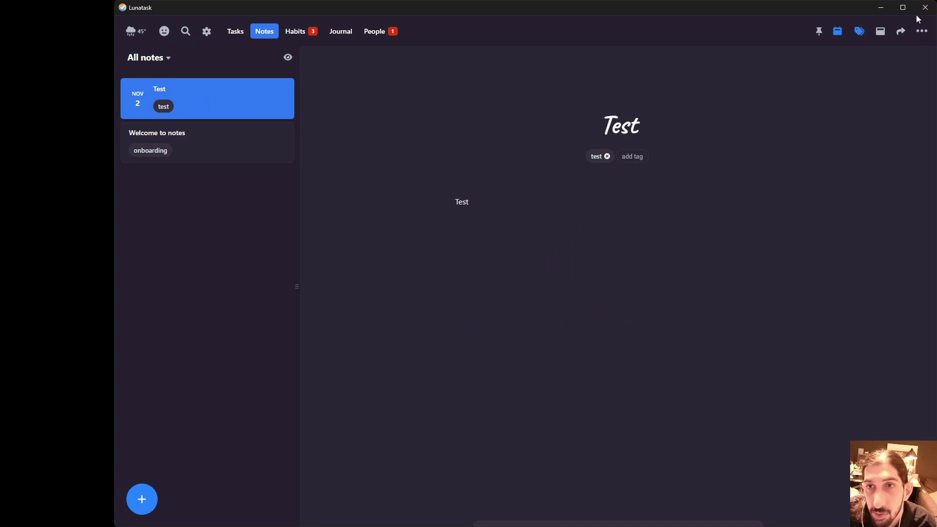
{"action": "left_click", "coordinate": [903, 9]}
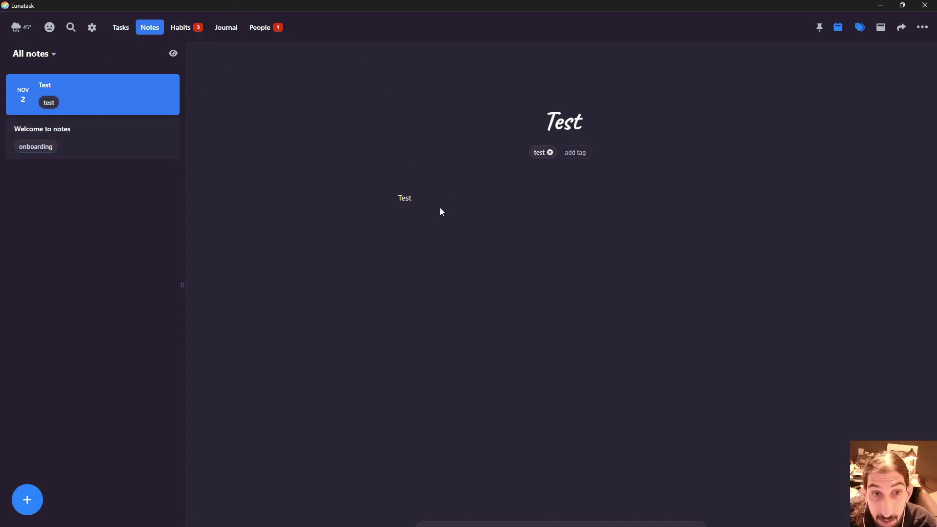
{"action": "double_click", "coordinate": [413, 197]}
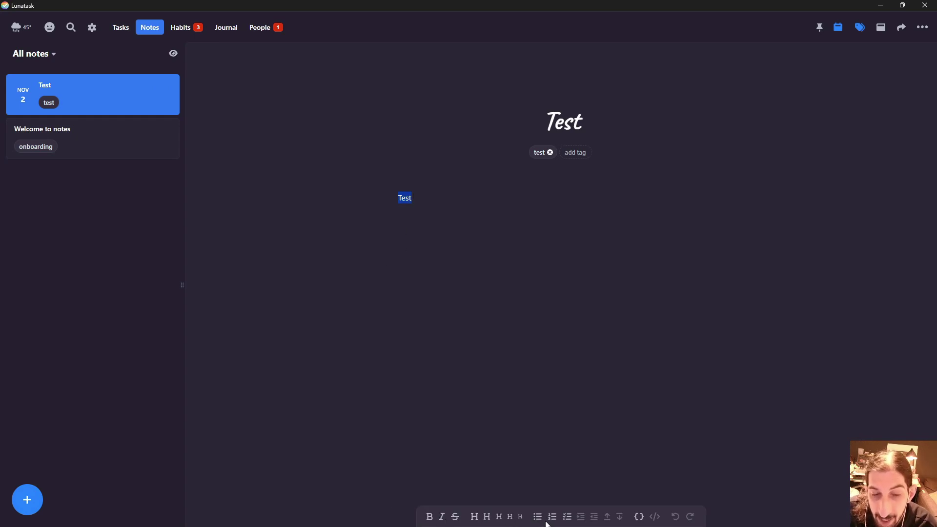
{"action": "key", "text": "BackSpace"}
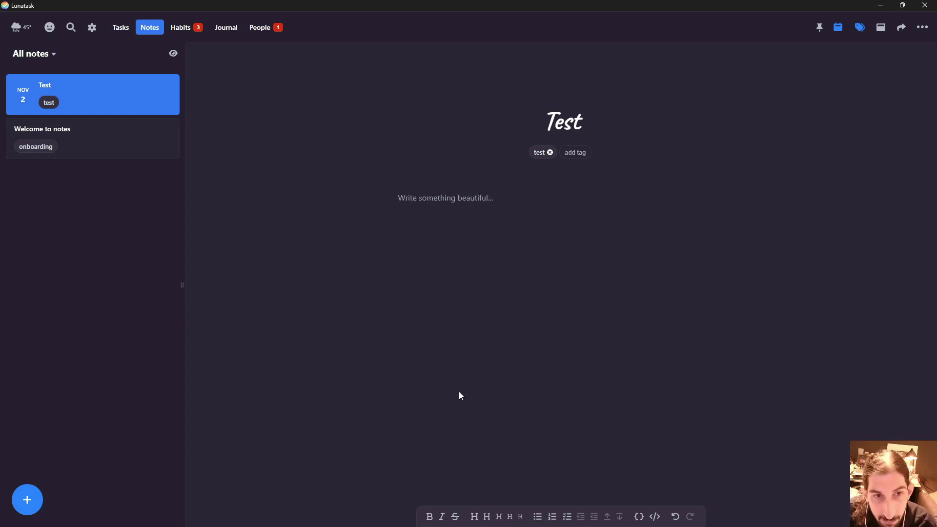
{"action": "type", "text": "/"}
{"action": "key", "text": "BackSpace"}
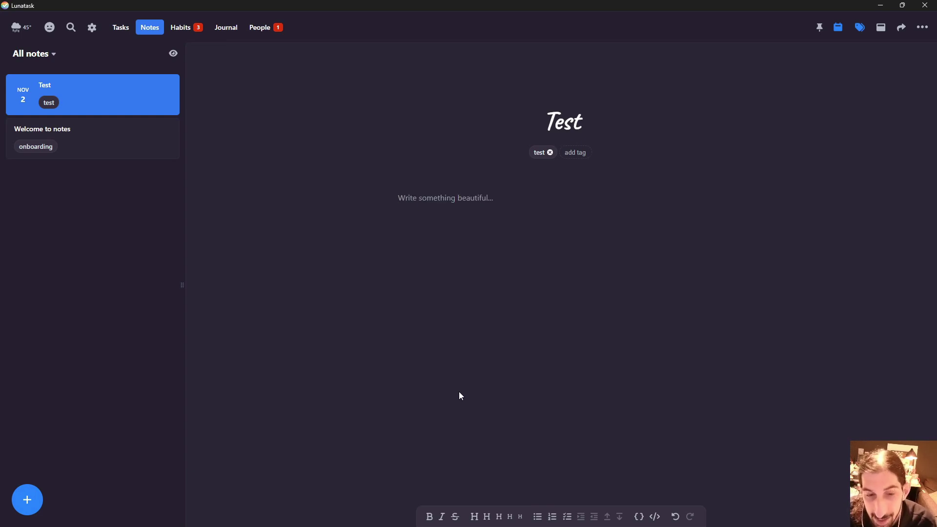
{"action": "type", "text": "## gg"}
{"action": "key", "text": "BackSpace"}
{"action": "key", "text": "BackSpace"}
{"action": "key", "text": "BackSpace"}
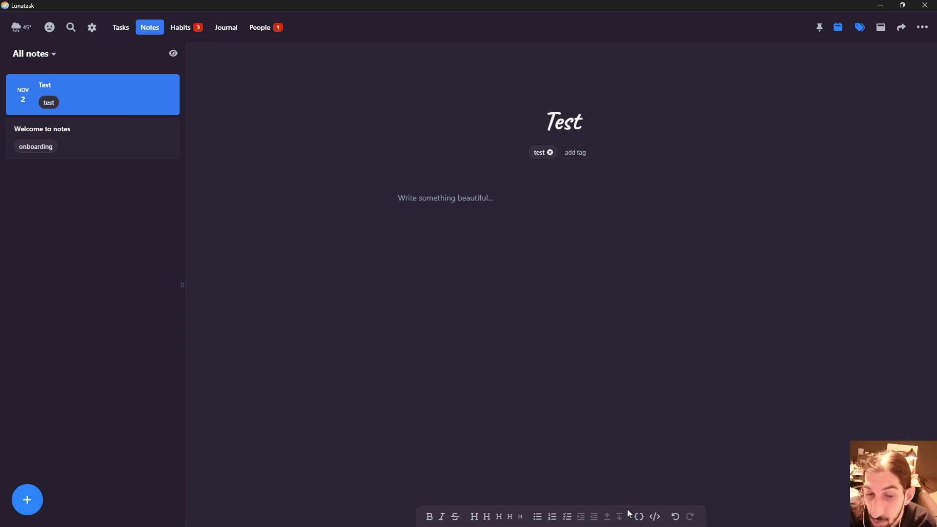
{"action": "left_click", "coordinate": [654, 516]}
{"action": "left_click", "coordinate": [639, 517]}
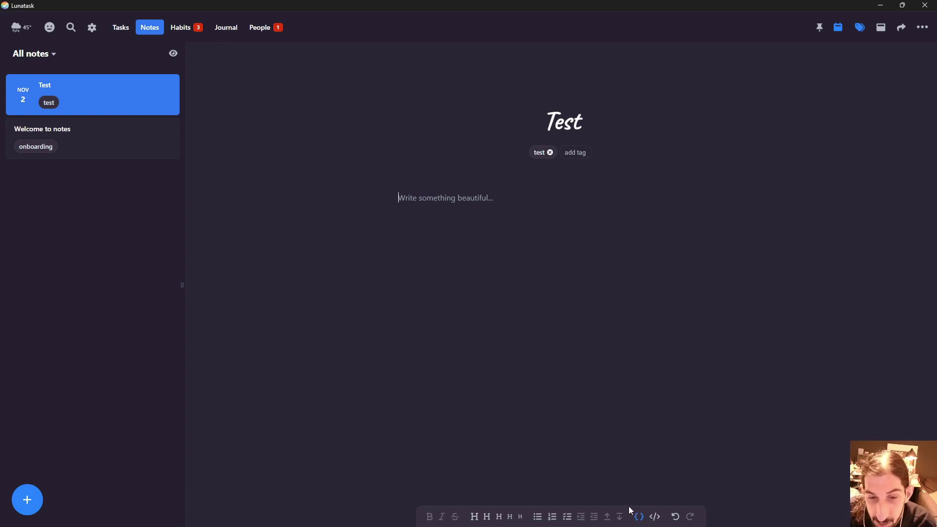
{"action": "type", "text": "7878"}
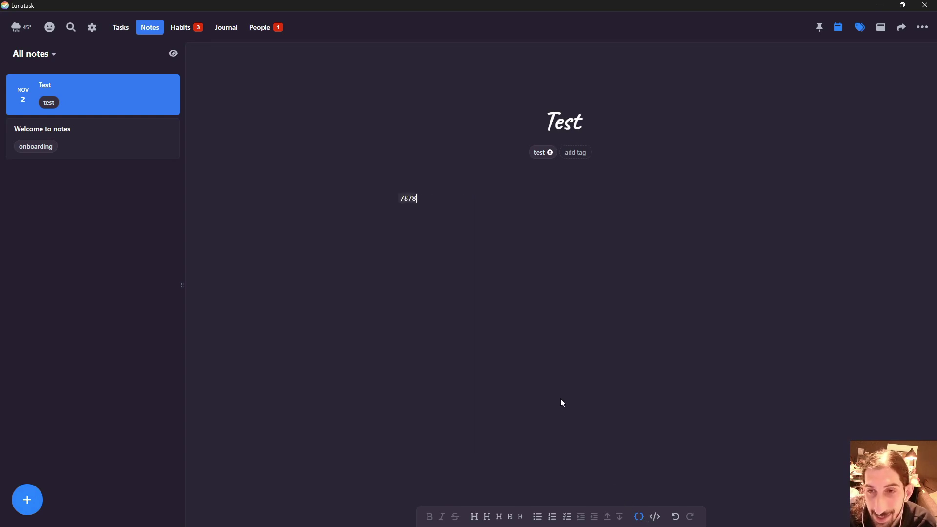
{"action": "key", "text": "BackSpace"}
{"action": "key", "text": "BackSpace"}
{"action": "key", "text": "BackSpace"}
{"action": "key", "text": "BackSpace"}
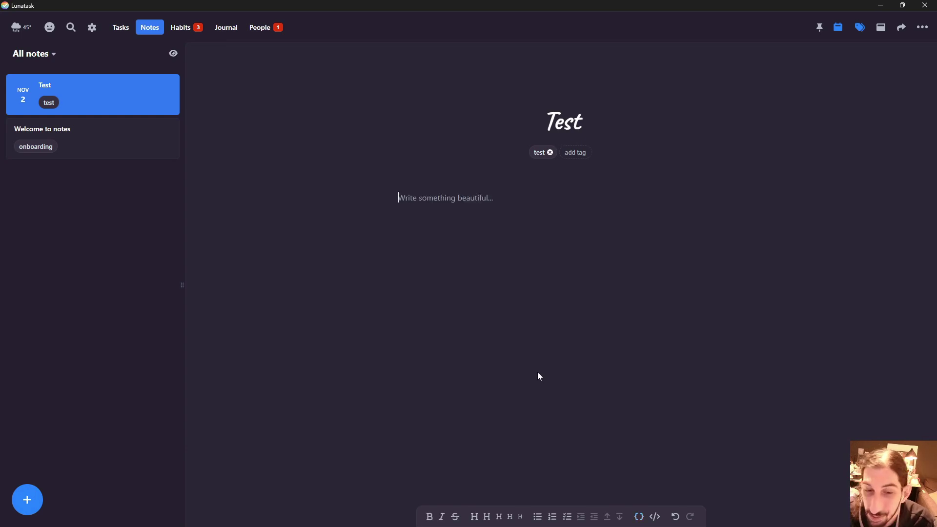
{"action": "left_click", "coordinate": [657, 516]}
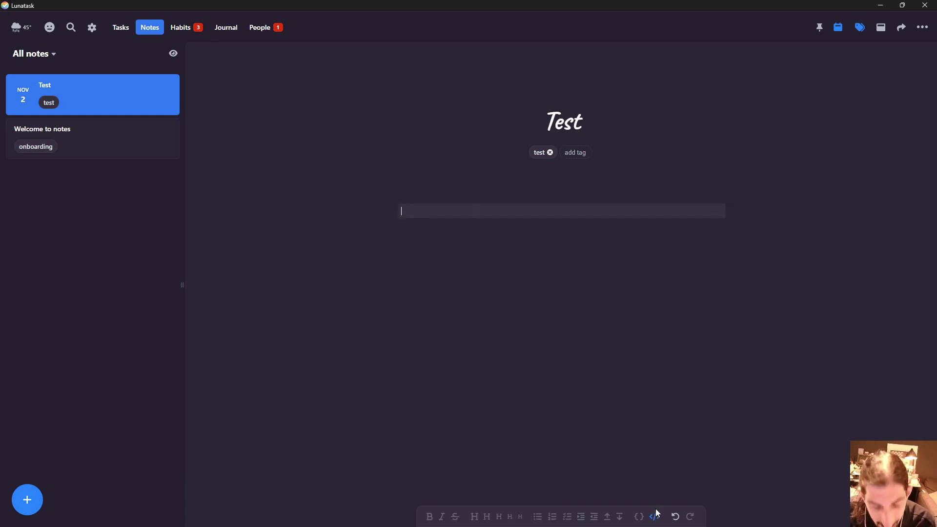
{"action": "left_click", "coordinate": [655, 510]}
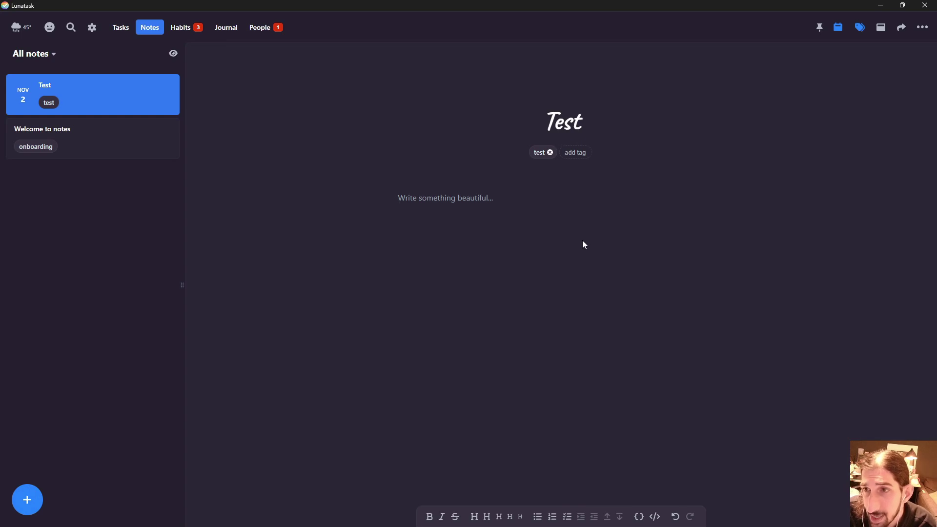
Open the Welcome to notes note, glance at the notebook list, then switch to Habits
{"action": "left_click", "coordinate": [86, 127]}
{"action": "left_click", "coordinate": [44, 54]}
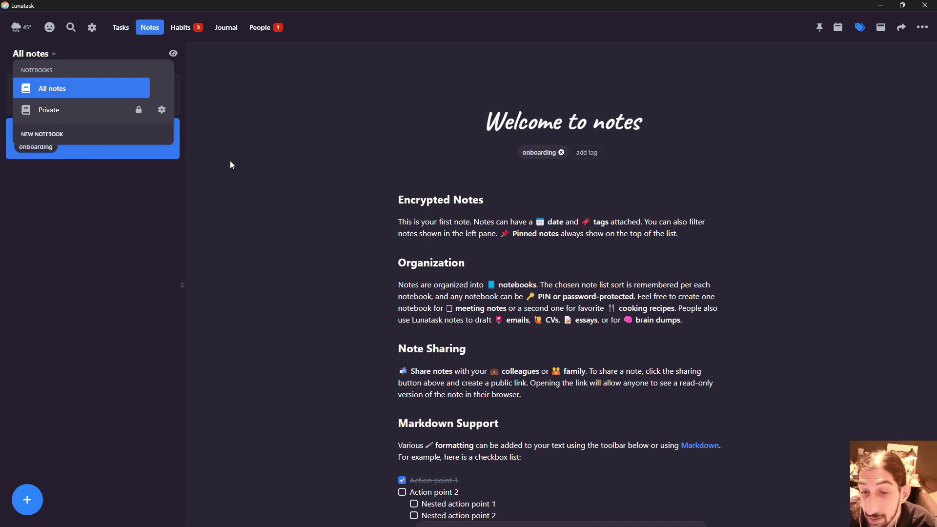
{"action": "left_click", "coordinate": [359, 164]}
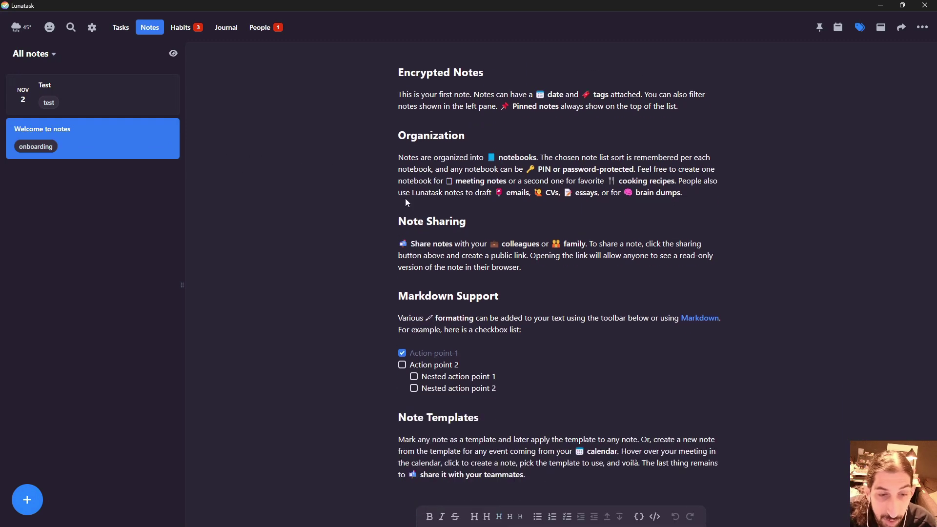
{"action": "left_click", "coordinate": [187, 27]}
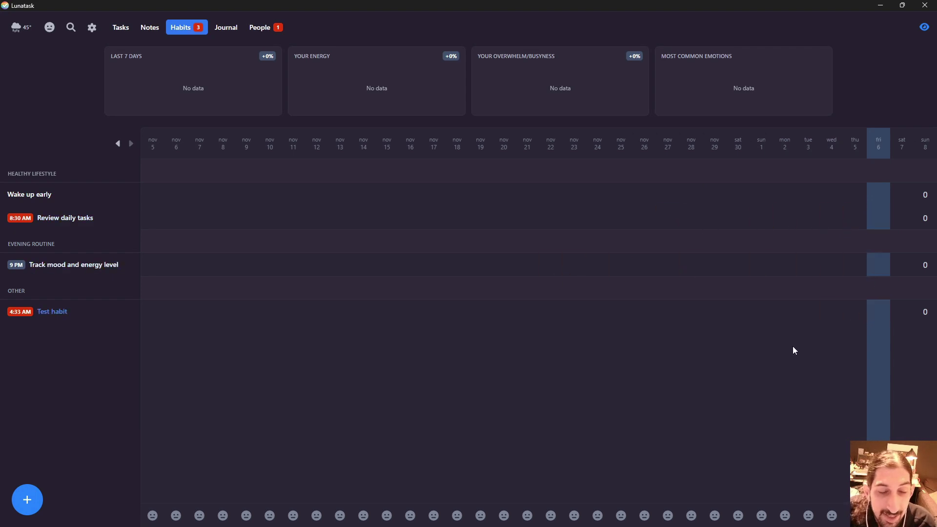
Peek at the December 4 journal entry, then open Track mood and energy level's settings
{"action": "left_click", "coordinate": [831, 516]}
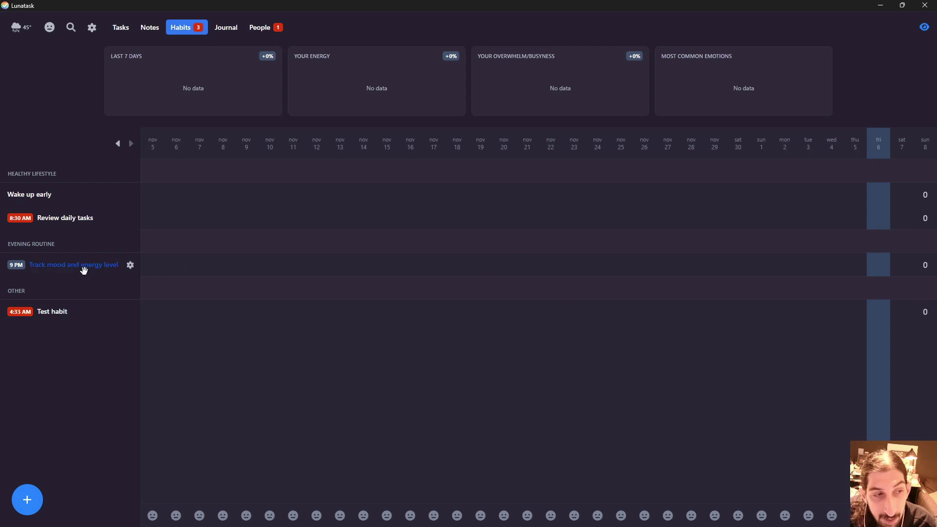
{"action": "left_click", "coordinate": [130, 266]}
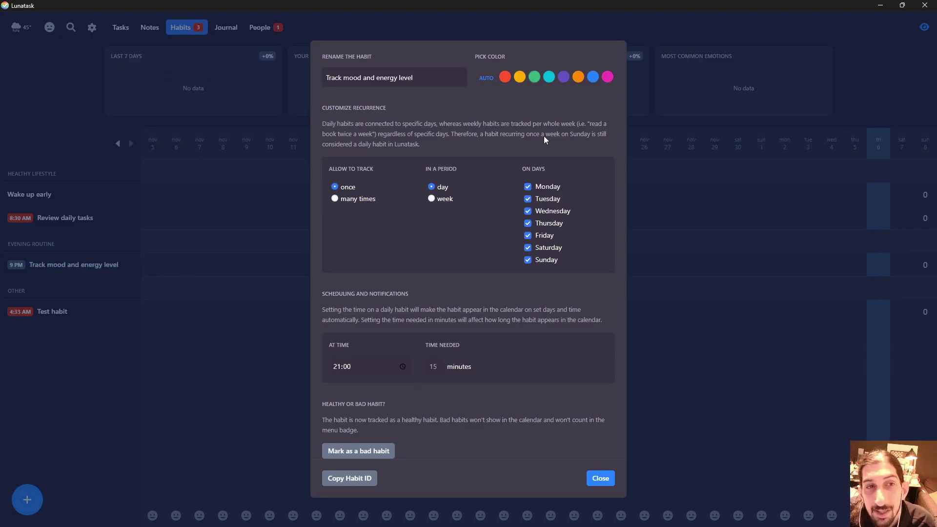
Scroll through the Track mood and energy level settings, then close them
{"action": "scroll", "coordinate": [375, 435], "scroll_direction": "down", "scroll_amount": 2}
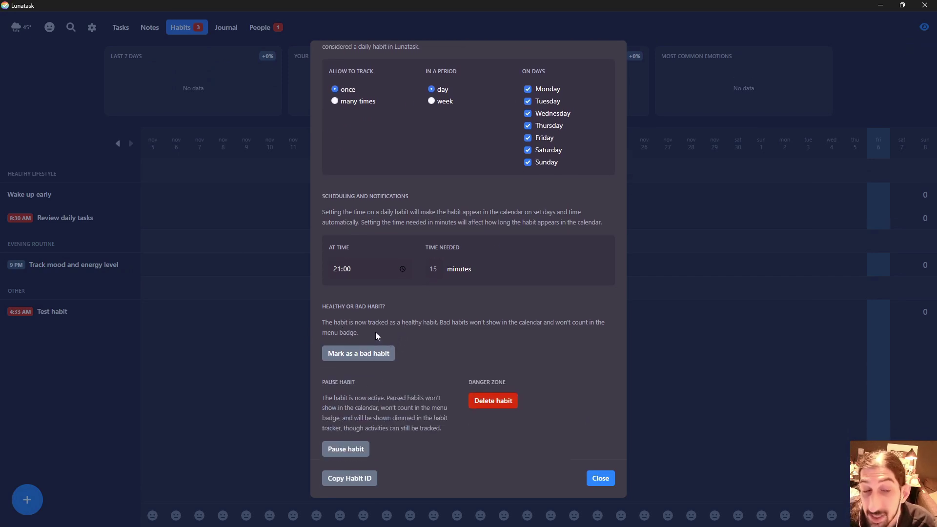
{"action": "scroll", "coordinate": [375, 336], "scroll_direction": "up", "scroll_amount": 1}
{"action": "scroll", "coordinate": [387, 351], "scroll_direction": "down", "scroll_amount": 1}
{"action": "scroll", "coordinate": [411, 420], "scroll_direction": "up", "scroll_amount": 1}
{"action": "scroll", "coordinate": [385, 389], "scroll_direction": "down", "scroll_amount": 1}
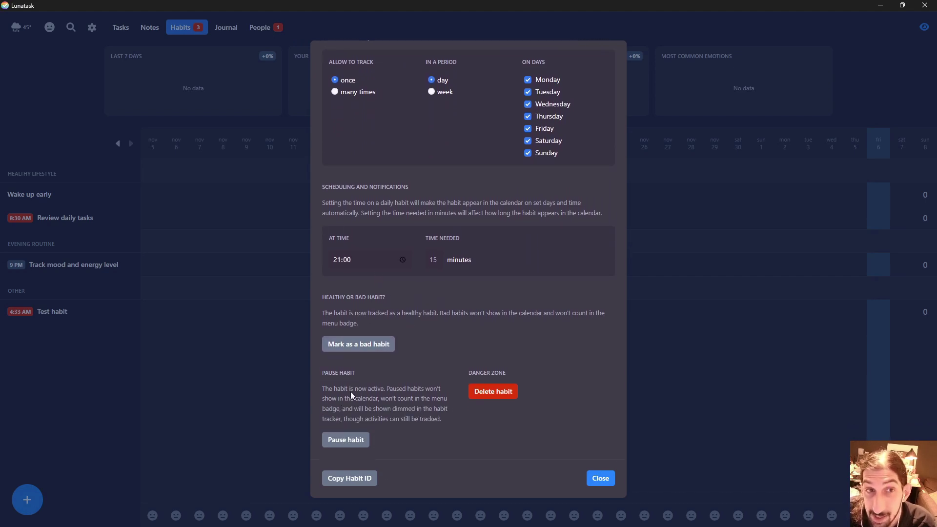
{"action": "scroll", "coordinate": [356, 389], "scroll_direction": "up", "scroll_amount": 3}
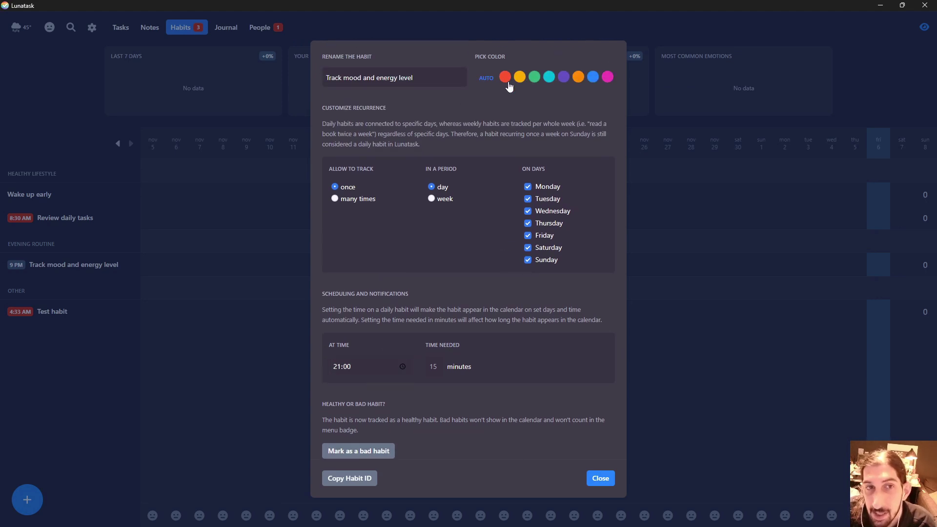
{"action": "left_click", "coordinate": [605, 475]}
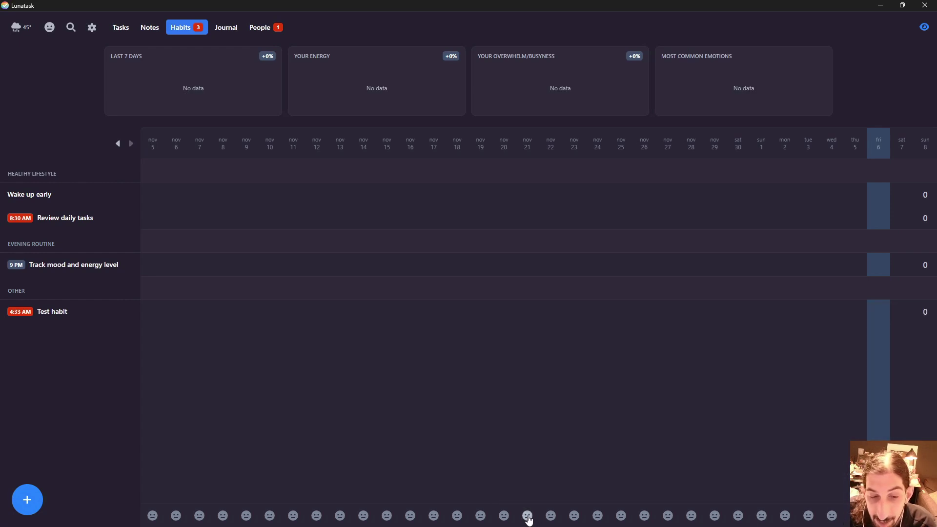
{"action": "left_click", "coordinate": [528, 517]}
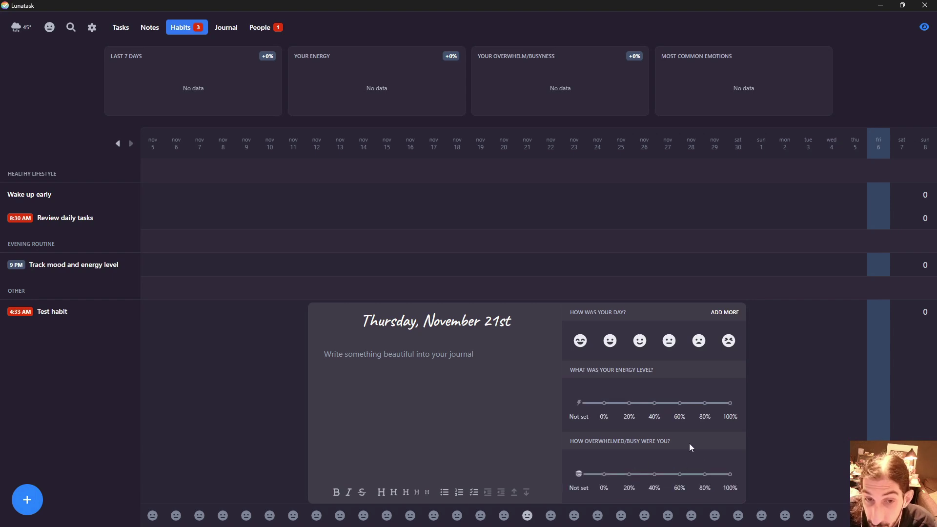
{"action": "left_click", "coordinate": [410, 387]}
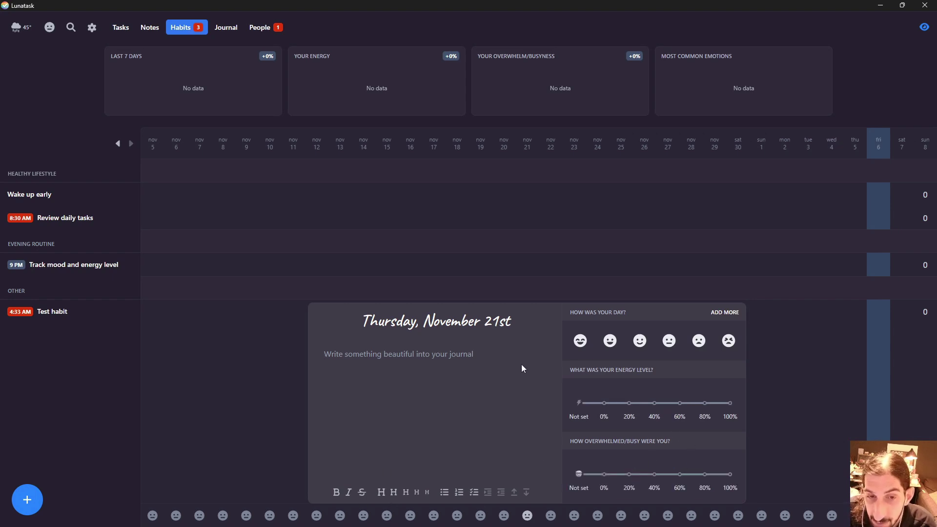
{"action": "left_click", "coordinate": [219, 388]}
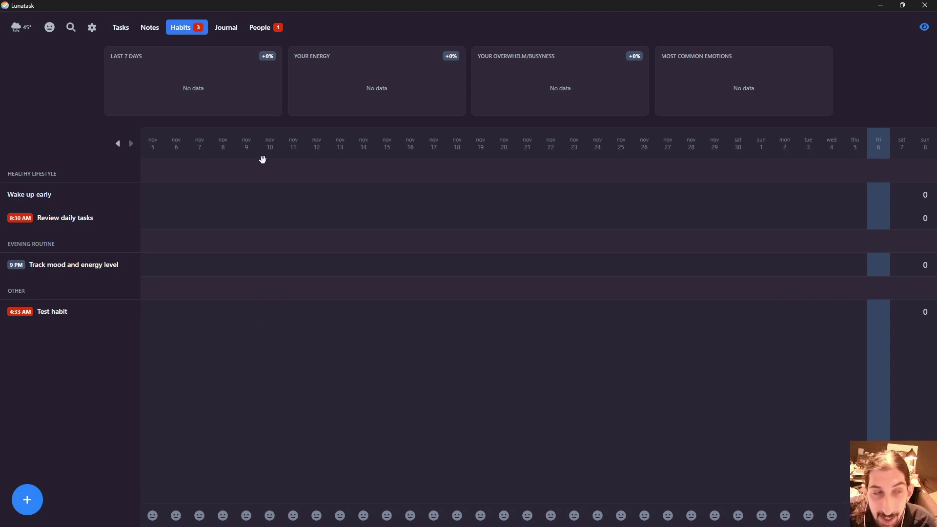
Review the journal, clicking into the November 3rd entry, then switch to Relationships
{"action": "left_click", "coordinate": [225, 29]}
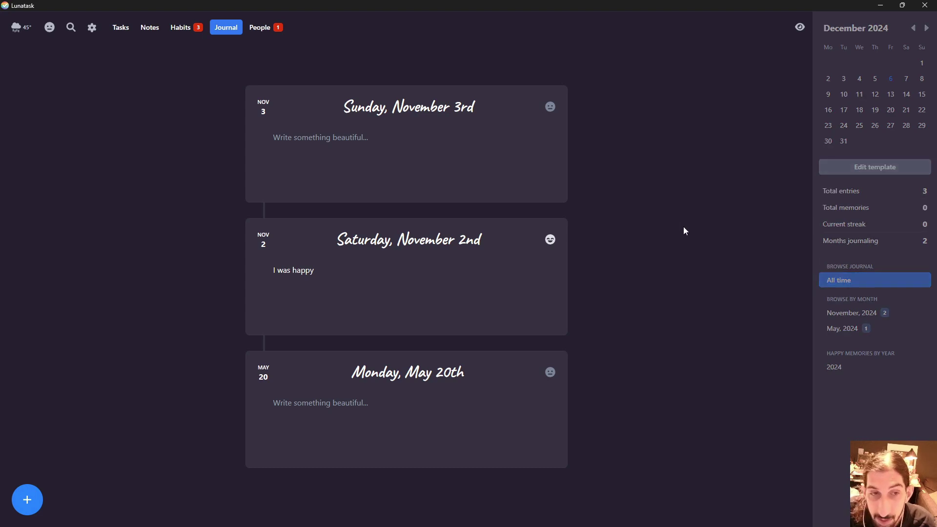
{"action": "left_click", "coordinate": [333, 144]}
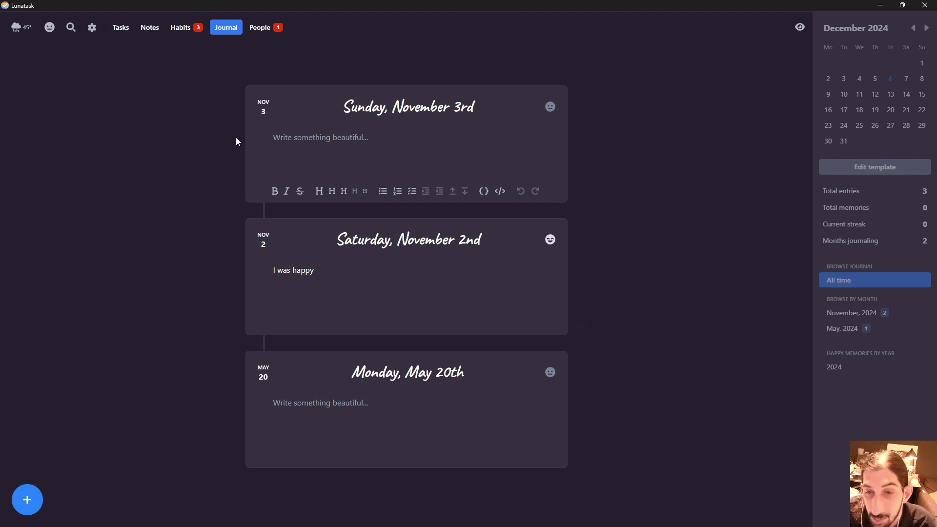
{"action": "left_click", "coordinate": [261, 29]}
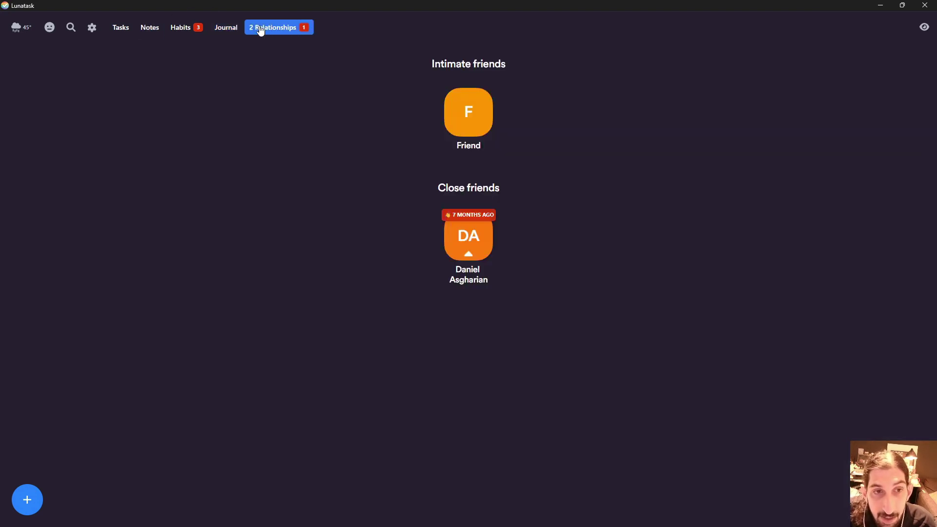
Open Friend's details and set the last connected date to December 2, 2024
{"action": "left_click", "coordinate": [476, 119]}
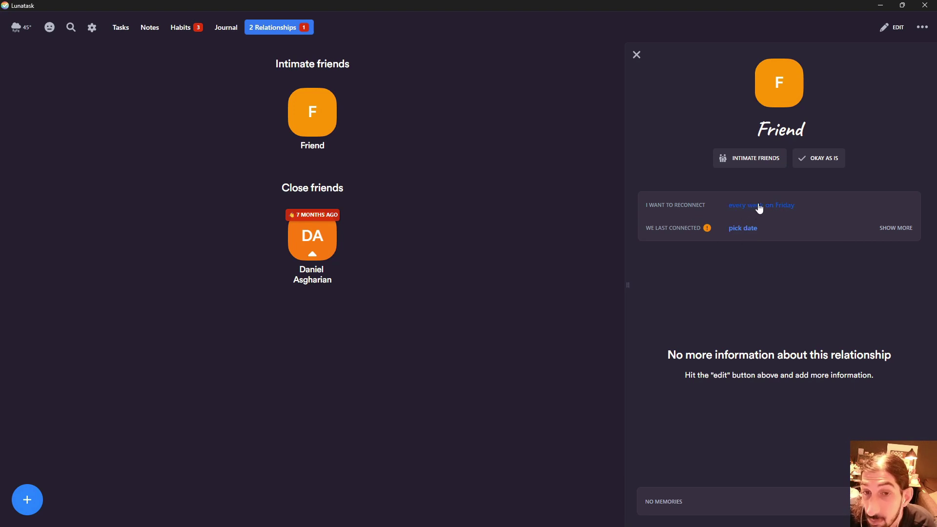
{"action": "left_click", "coordinate": [759, 205]}
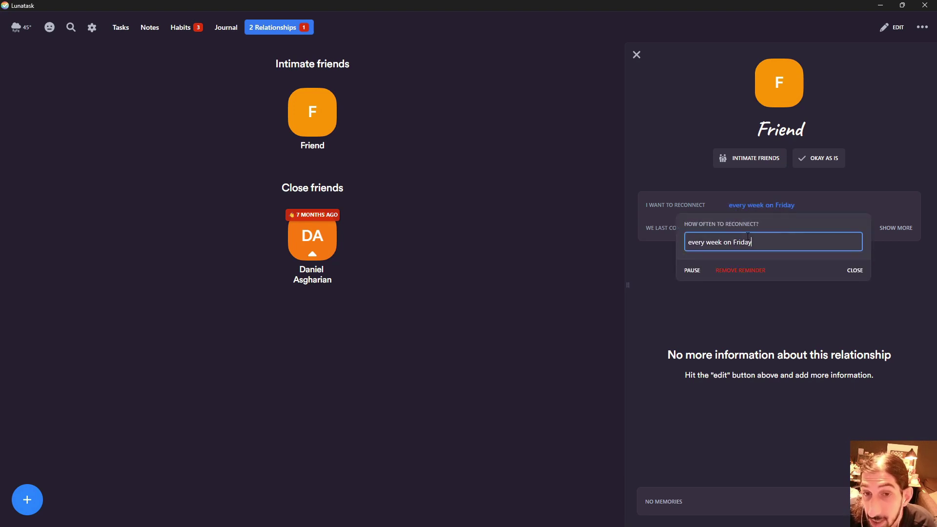
{"action": "left_click", "coordinate": [854, 271]}
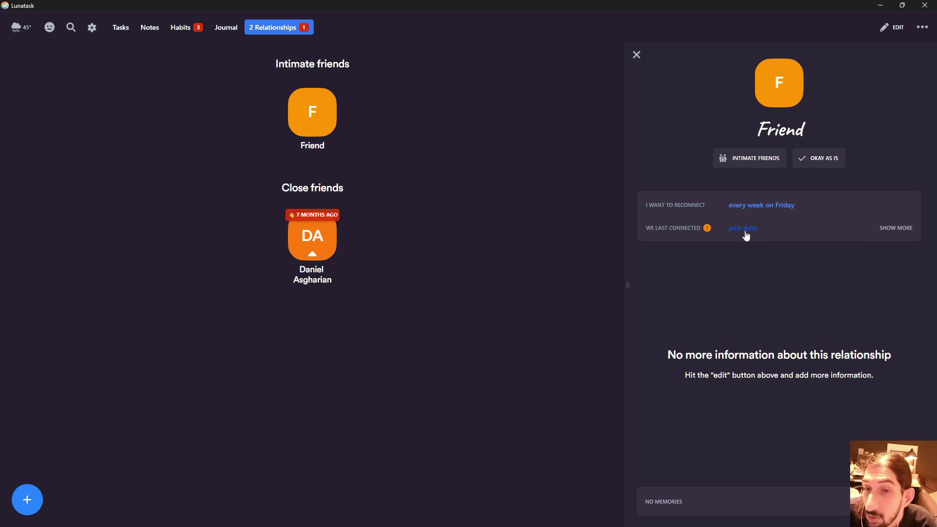
{"action": "left_click", "coordinate": [888, 229]}
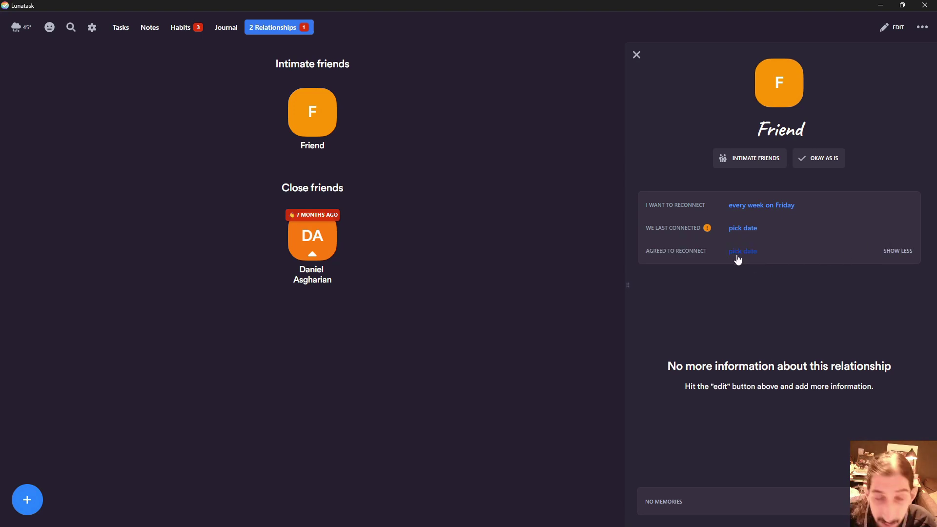
{"action": "left_click", "coordinate": [739, 230]}
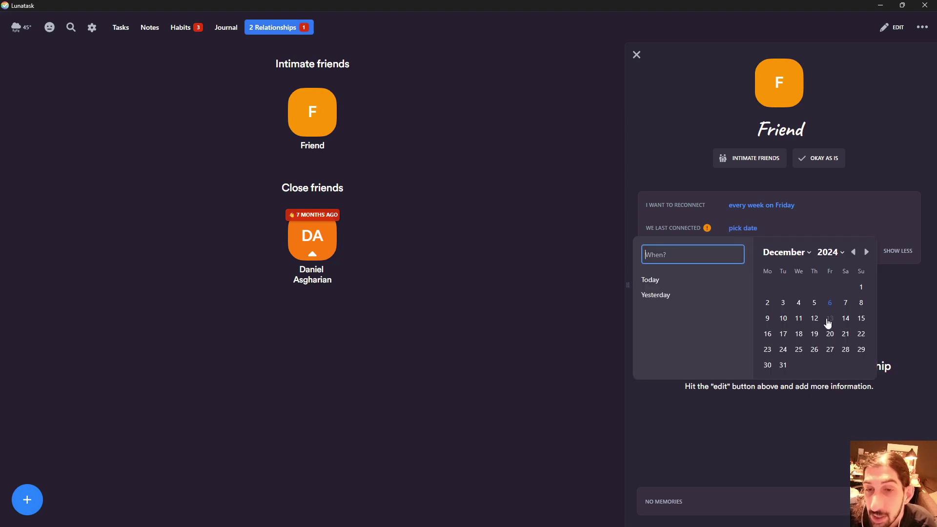
{"action": "left_click", "coordinate": [766, 303]}
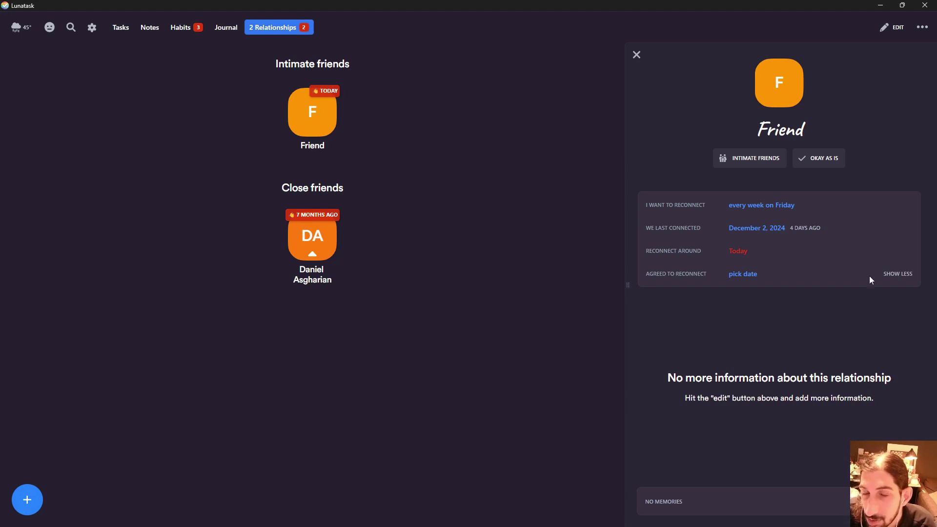
Change Friend's relationship status to 'Want to improve', leaving the agreed reconnect date unset
{"action": "left_click", "coordinate": [818, 163]}
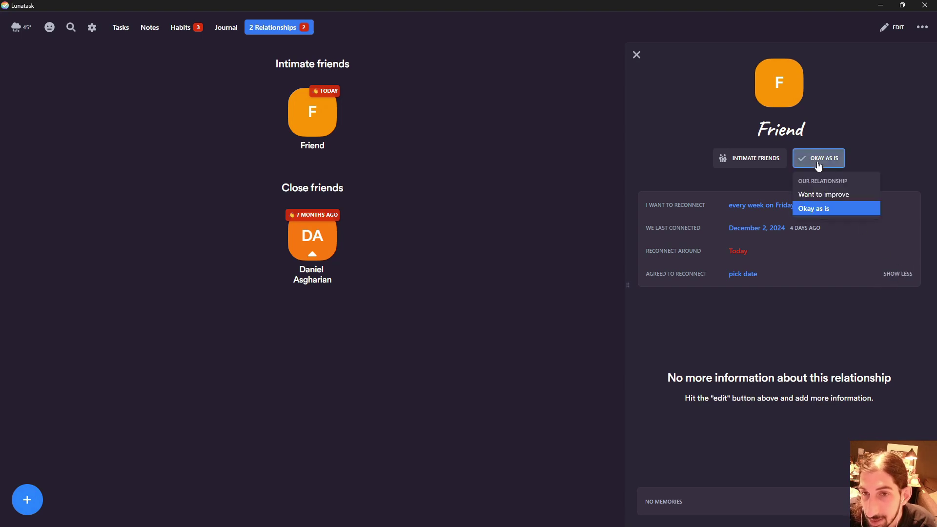
{"action": "left_click", "coordinate": [819, 195]}
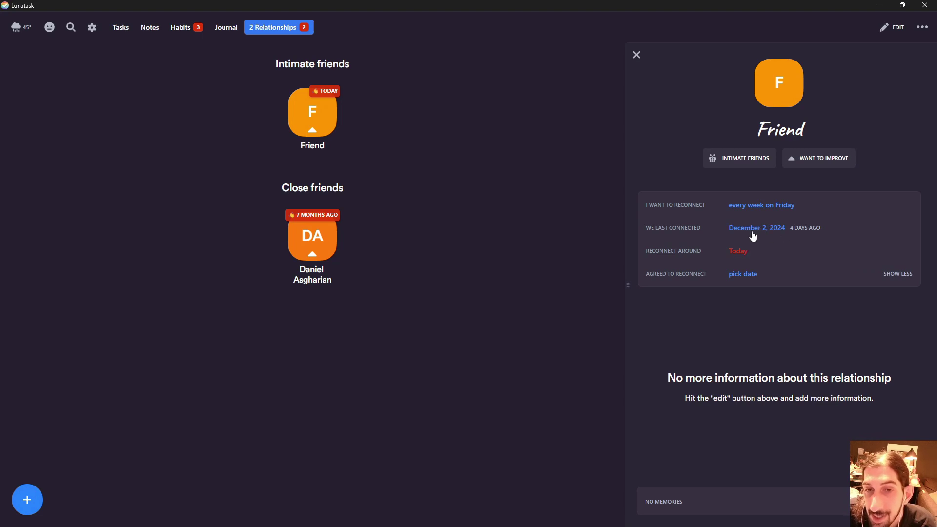
{"action": "left_click", "coordinate": [743, 275]}
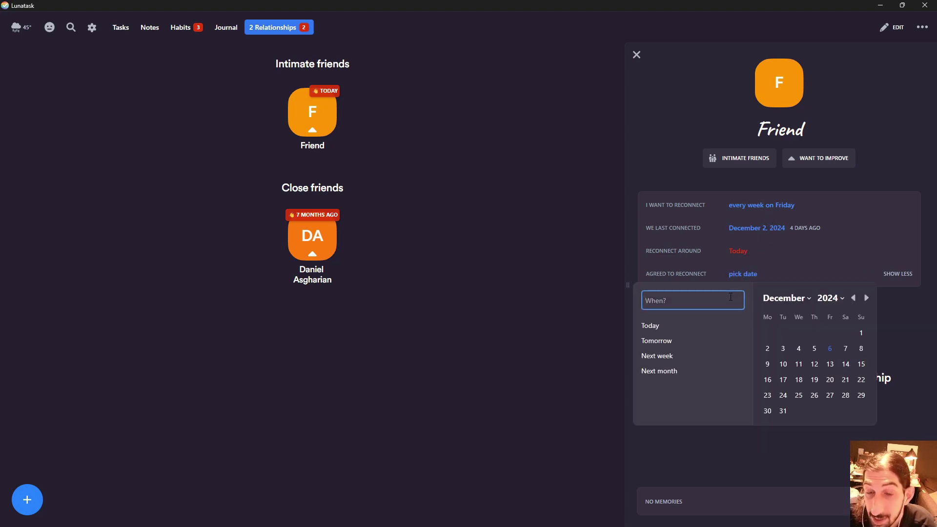
{"action": "left_click", "coordinate": [815, 260]}
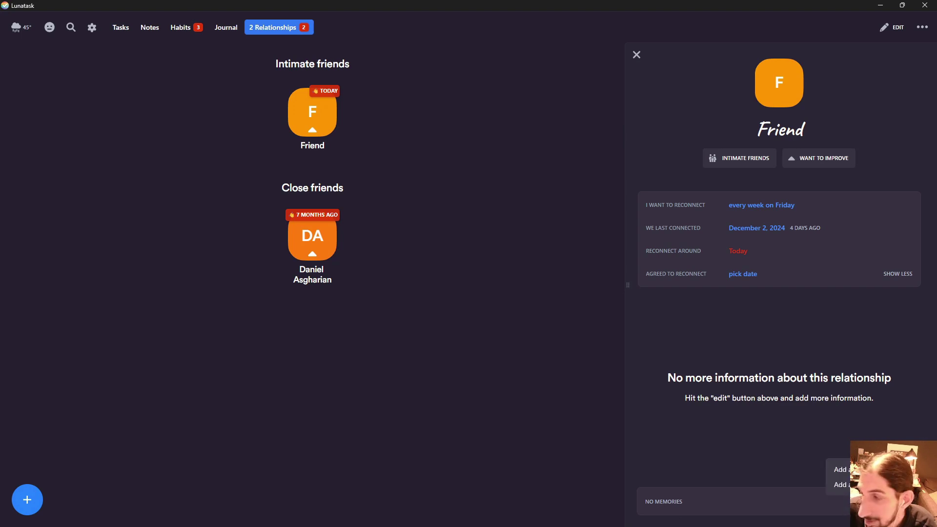
Add a memory titled 'A gift idea' to Friend's timeline
{"action": "left_click", "coordinate": [840, 484]}
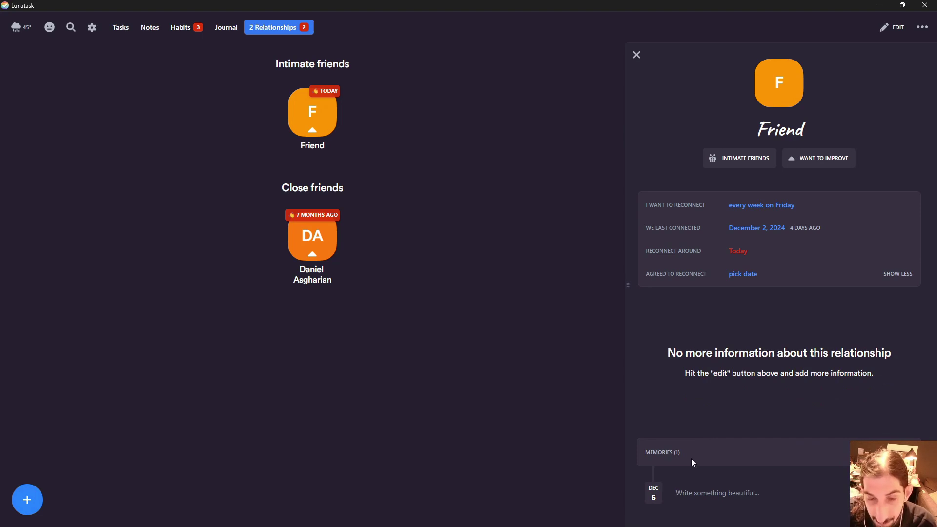
{"action": "type", "text": "A gift idea"}
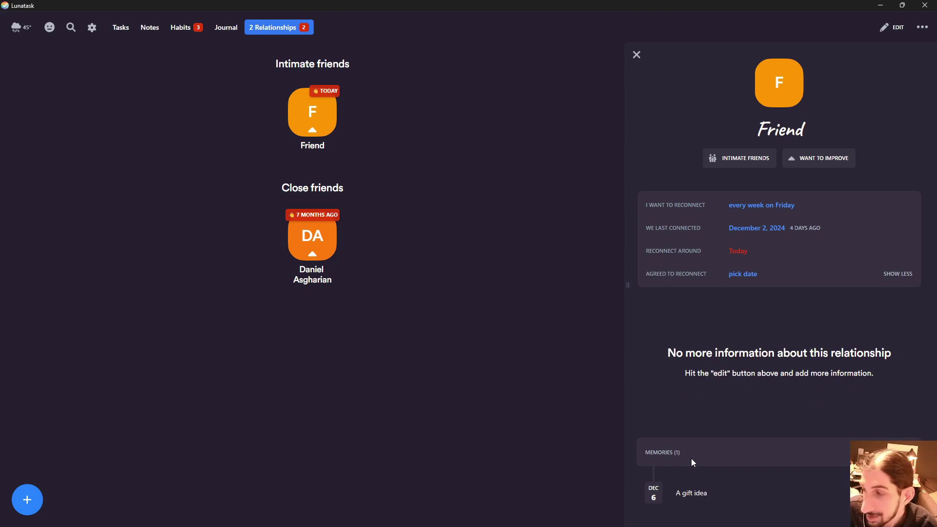
{"action": "key", "text": "Return"}
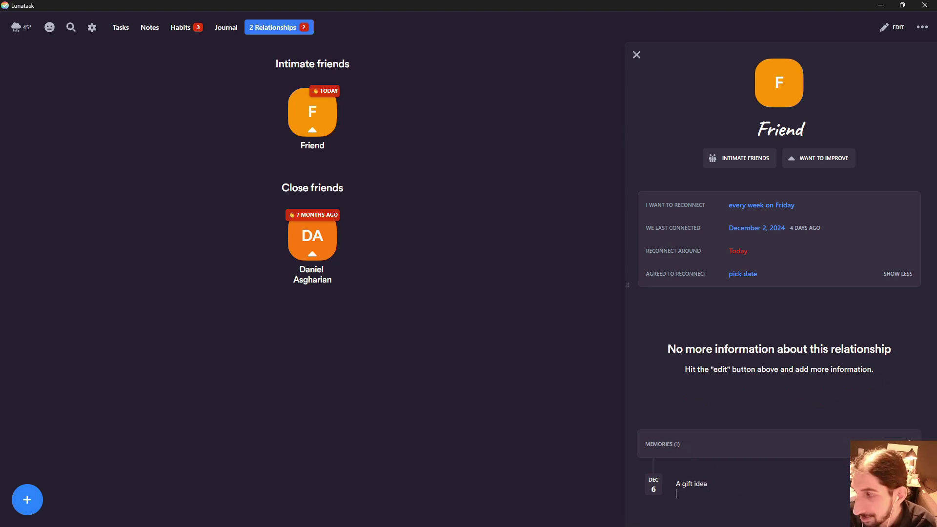
Add a happy memory titled 'Had really fun' to Friend's timeline
{"action": "left_click", "coordinate": [706, 484]}
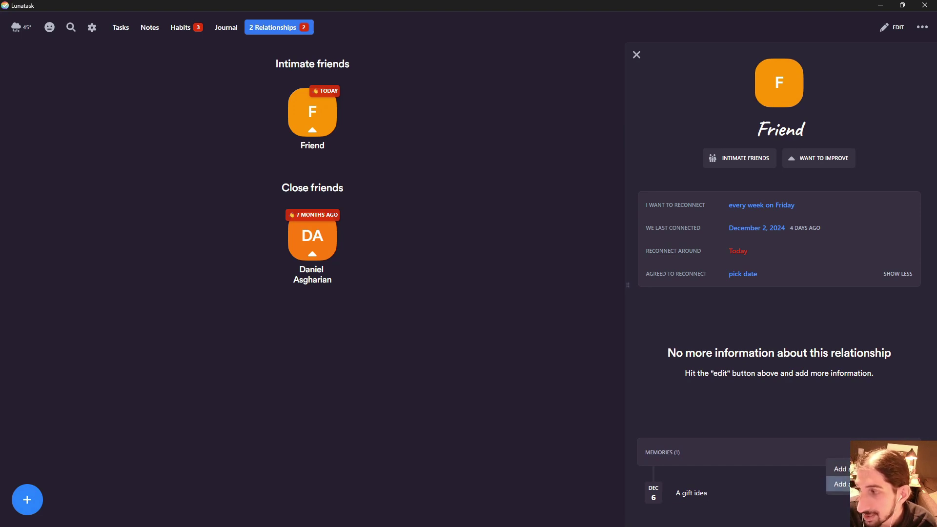
{"action": "left_click", "coordinate": [861, 484]}
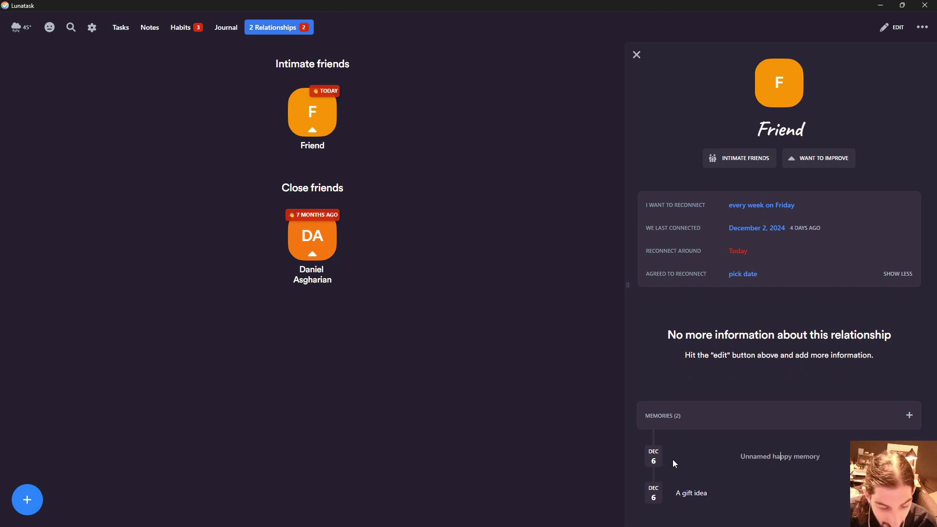
{"action": "type", "text": "Had "}
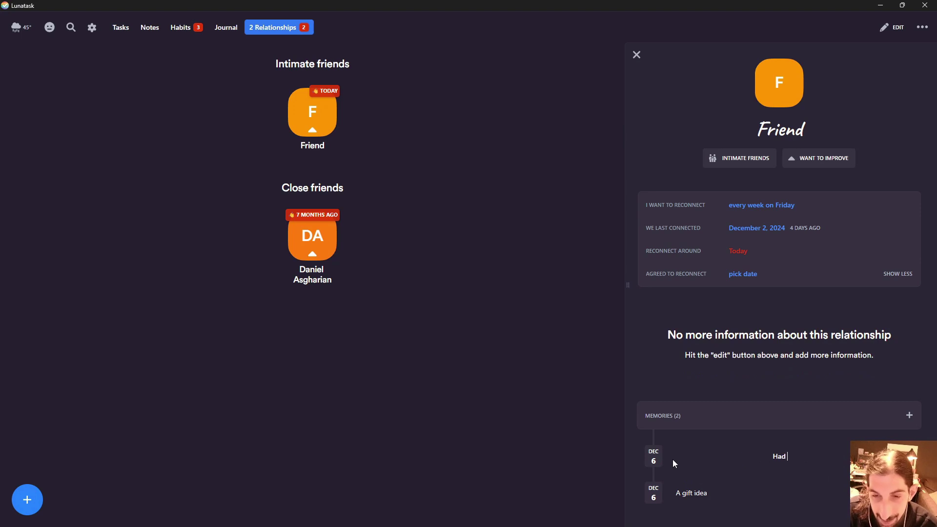
{"action": "type", "text": "really fun"}
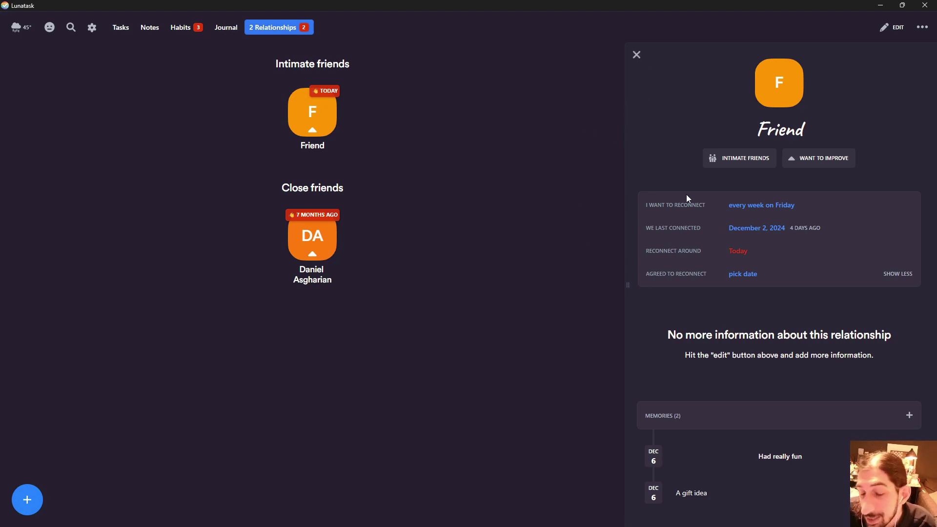
Open the close friend's (DA) relationship details panel, then close it
{"action": "left_click", "coordinate": [635, 56]}
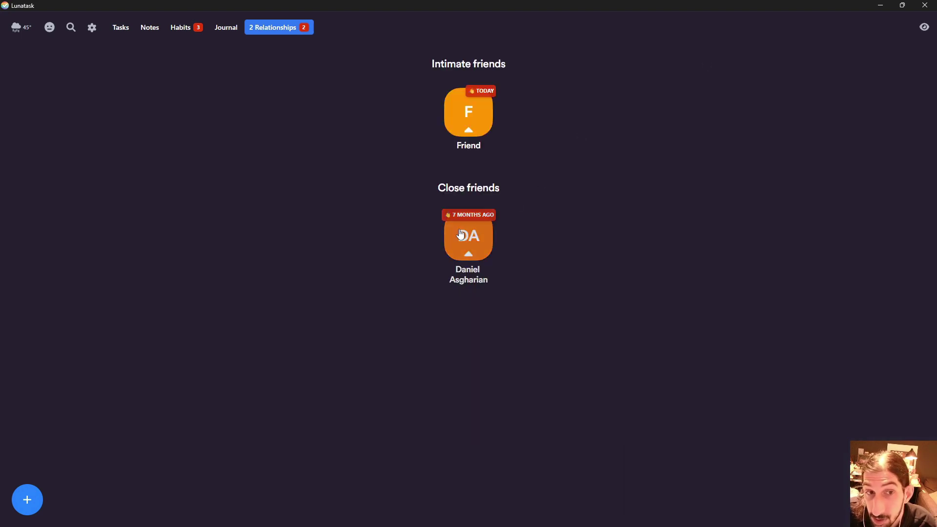
{"action": "left_click", "coordinate": [458, 230]}
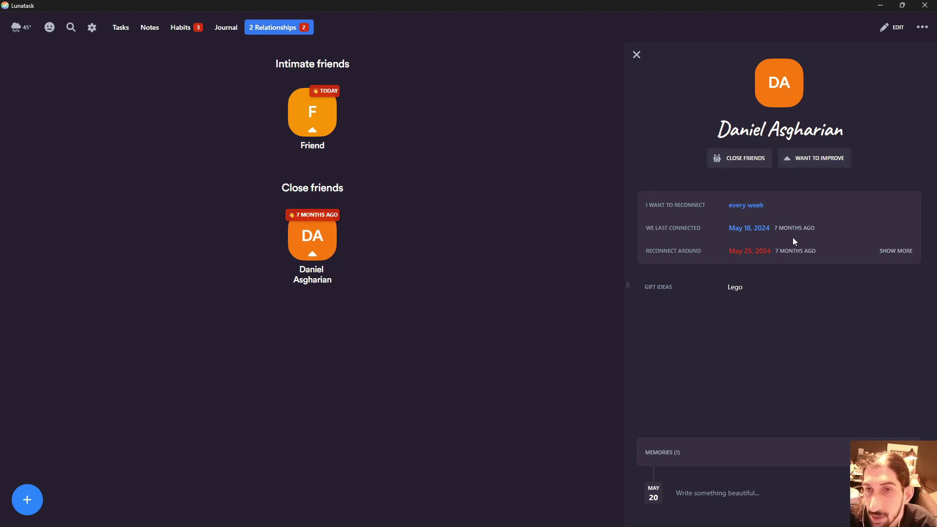
{"action": "left_click", "coordinate": [636, 55]}
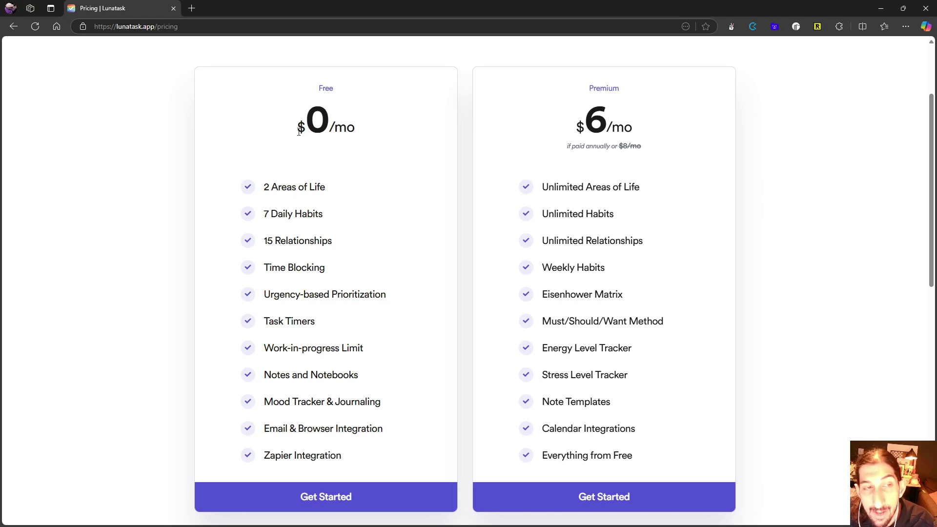
{"action": "scroll", "coordinate": [277, 133], "scroll_direction": "down", "scroll_amount": 1}
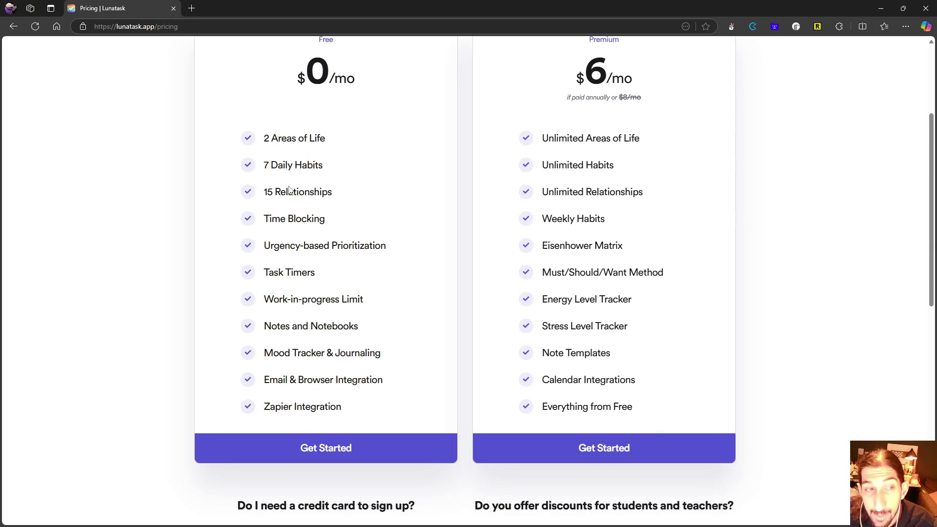
{"action": "scroll", "coordinate": [302, 191], "scroll_direction": "down", "scroll_amount": 1}
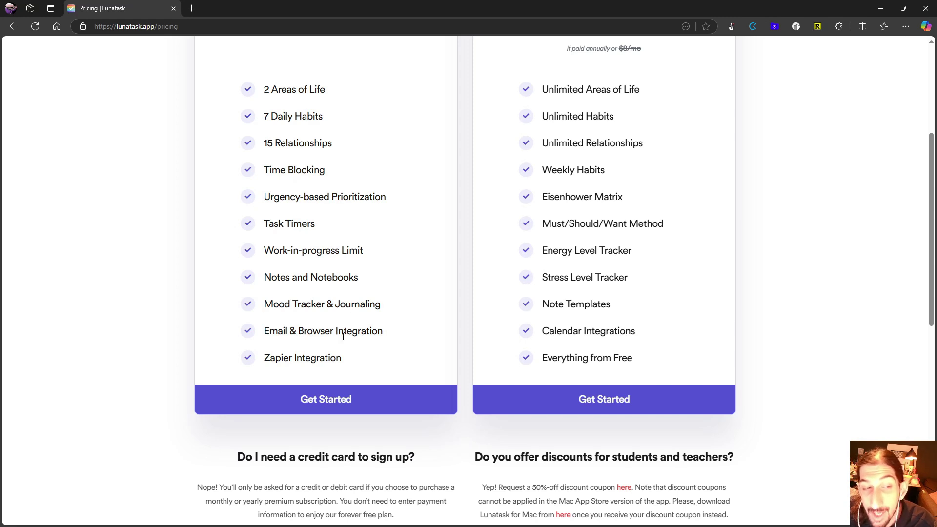
{"action": "scroll", "coordinate": [323, 354], "scroll_direction": "up", "scroll_amount": 1}
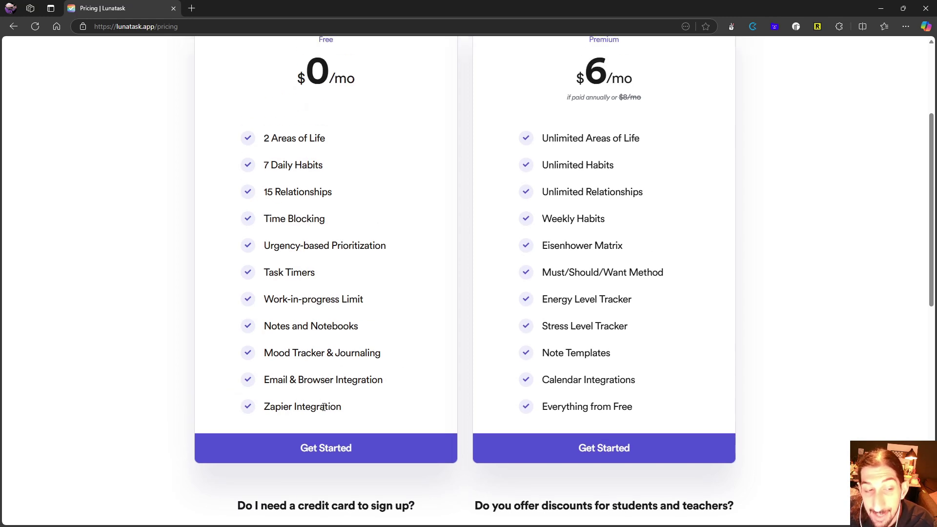
{"action": "scroll", "coordinate": [328, 408], "scroll_direction": "up", "scroll_amount": 1}
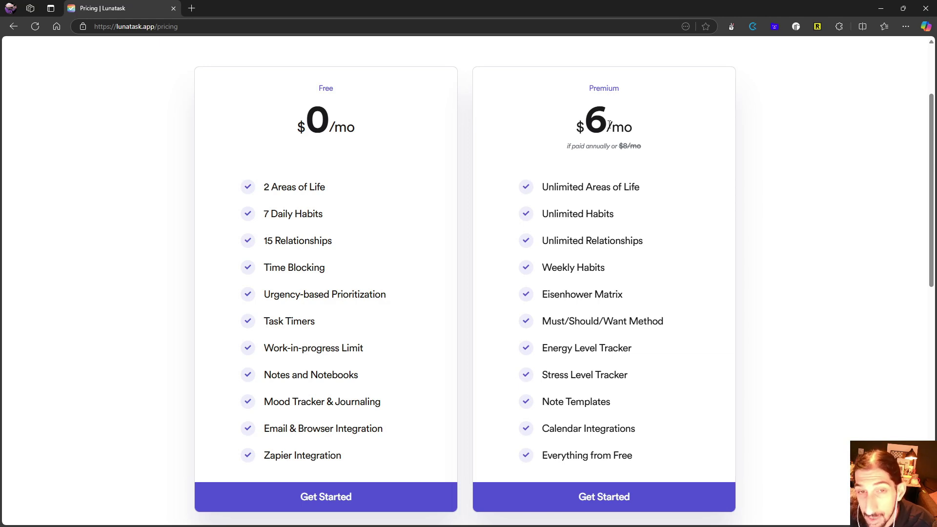
{"action": "scroll", "coordinate": [576, 176], "scroll_direction": "down", "scroll_amount": 1}
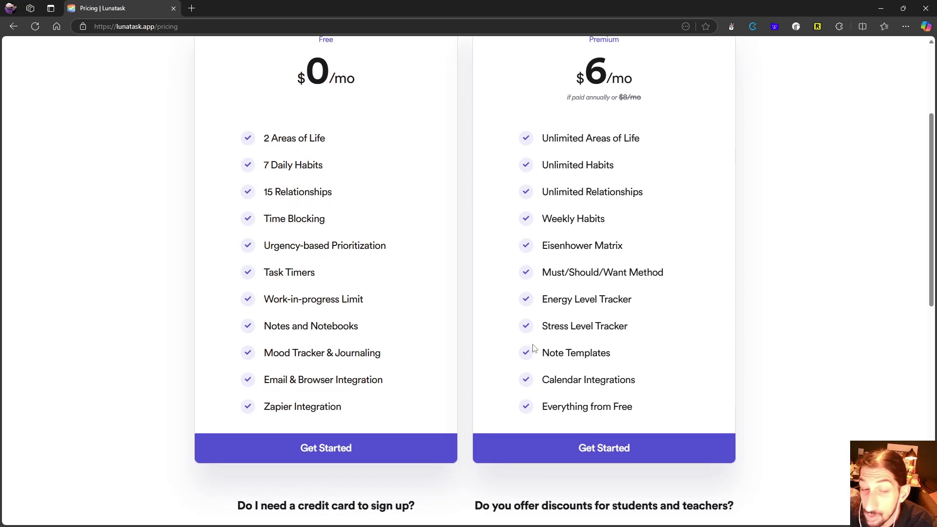
{"action": "scroll", "coordinate": [566, 292], "scroll_direction": "up", "scroll_amount": 1}
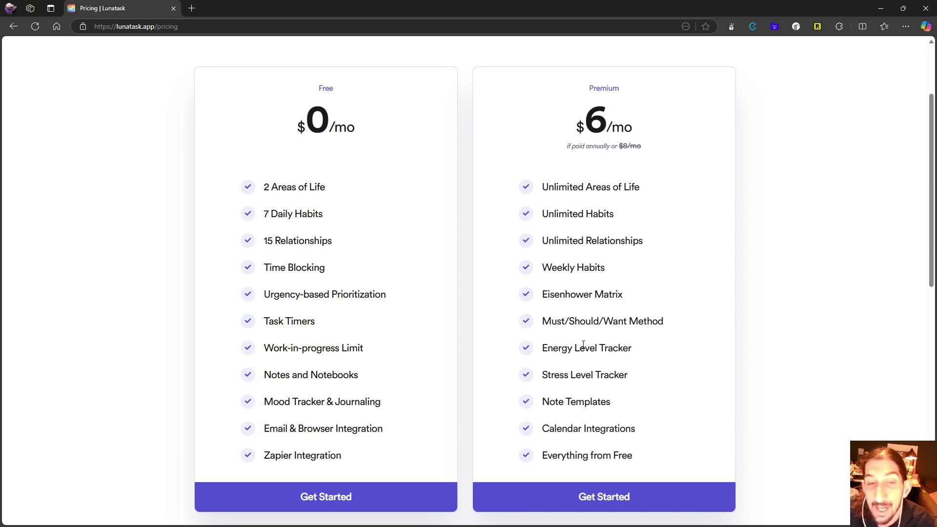
{"action": "scroll", "coordinate": [534, 353], "scroll_direction": "down", "scroll_amount": 1}
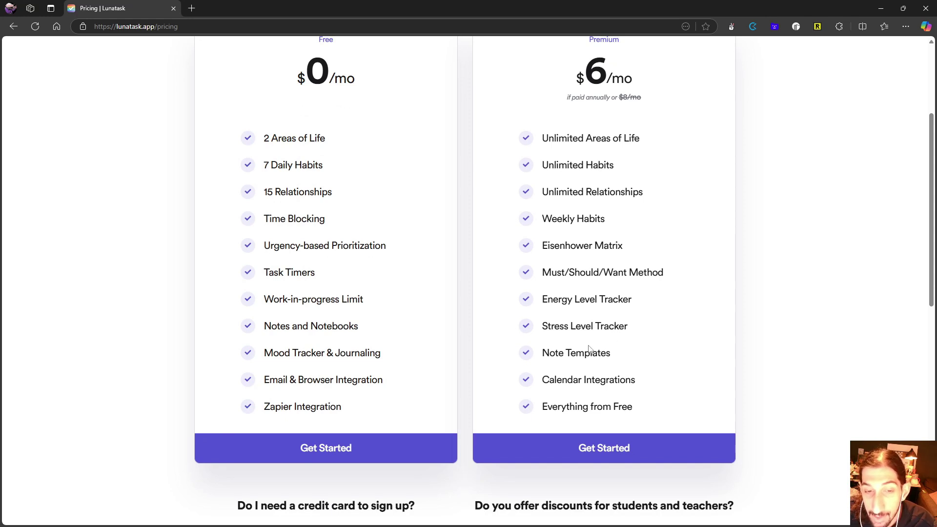
{"action": "scroll", "coordinate": [574, 355], "scroll_direction": "down", "scroll_amount": 1}
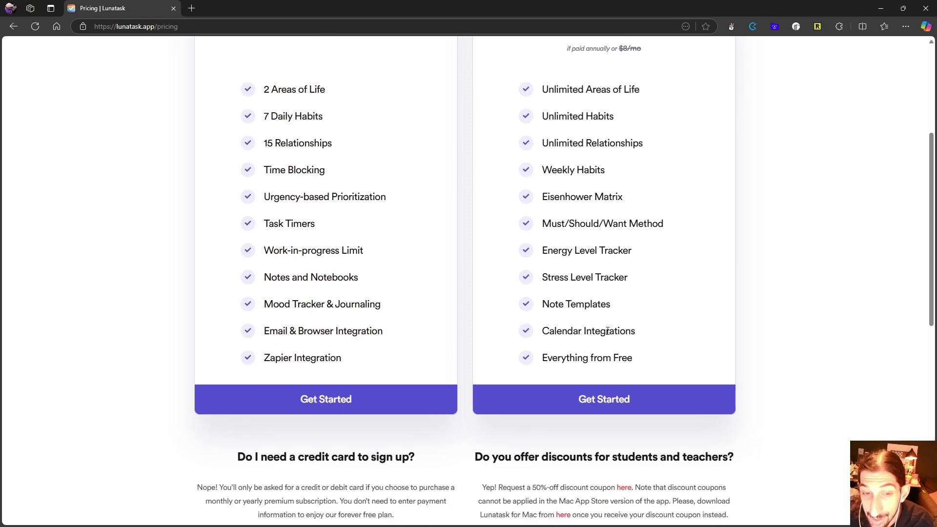
{"action": "scroll", "coordinate": [609, 332], "scroll_direction": "down", "scroll_amount": 1}
{"action": "scroll", "coordinate": [575, 300], "scroll_direction": "down", "scroll_amount": 2}
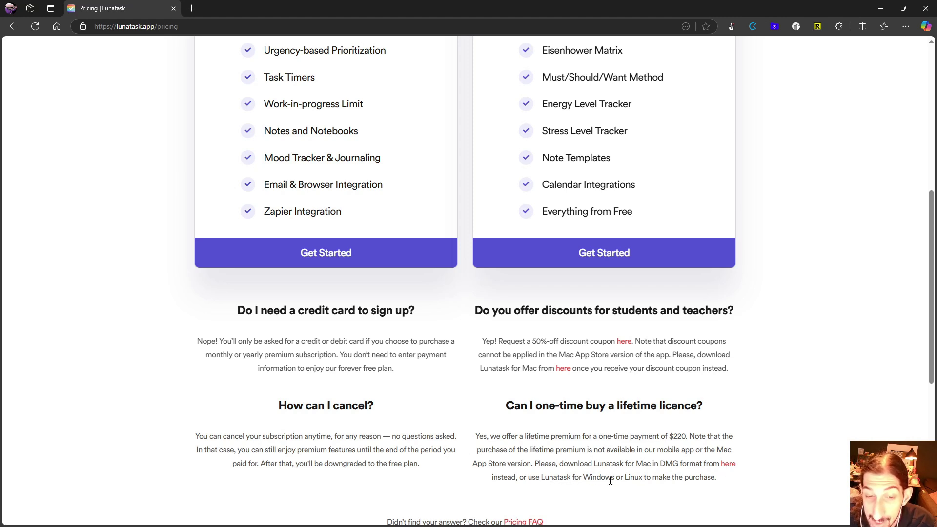
{"action": "scroll", "coordinate": [660, 454], "scroll_direction": "down", "scroll_amount": 1}
{"action": "scroll", "coordinate": [660, 441], "scroll_direction": "up", "scroll_amount": 1}
{"action": "scroll", "coordinate": [693, 436], "scroll_direction": "up", "scroll_amount": 2}
{"action": "scroll", "coordinate": [698, 435], "scroll_direction": "up", "scroll_amount": 2}
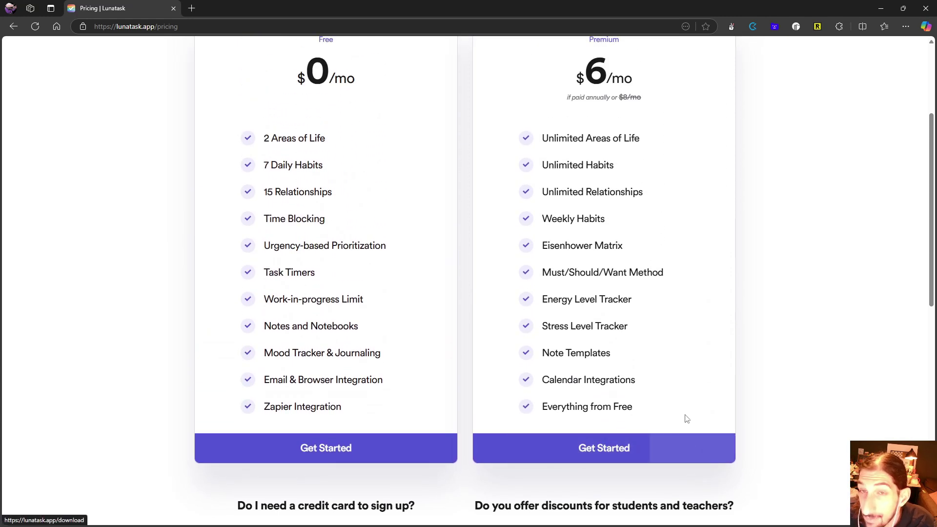
{"action": "scroll", "coordinate": [684, 414], "scroll_direction": "up", "scroll_amount": 2}
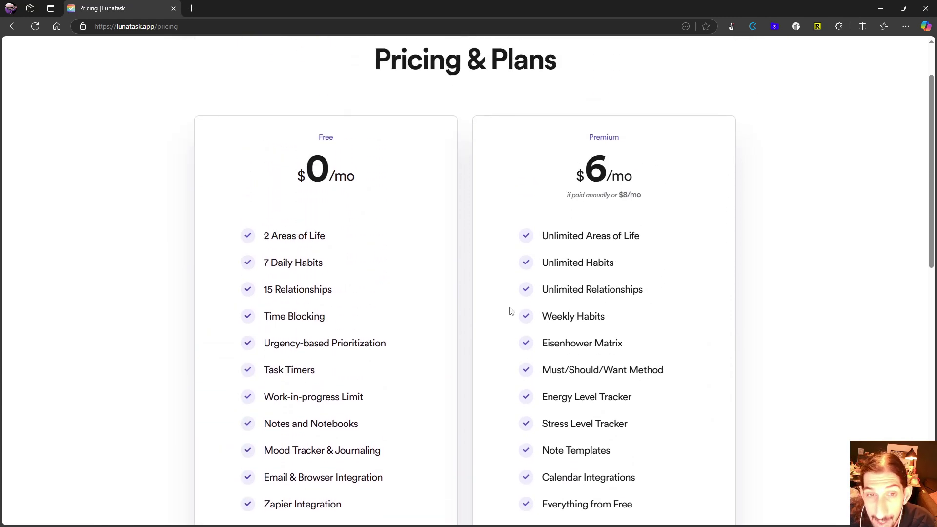
{"action": "scroll", "coordinate": [420, 234], "scroll_direction": "down", "scroll_amount": 2}
{"action": "scroll", "coordinate": [441, 229], "scroll_direction": "up", "scroll_amount": 1}
{"action": "scroll", "coordinate": [454, 224], "scroll_direction": "down", "scroll_amount": 1}
{"action": "scroll", "coordinate": [453, 224], "scroll_direction": "up", "scroll_amount": 1}
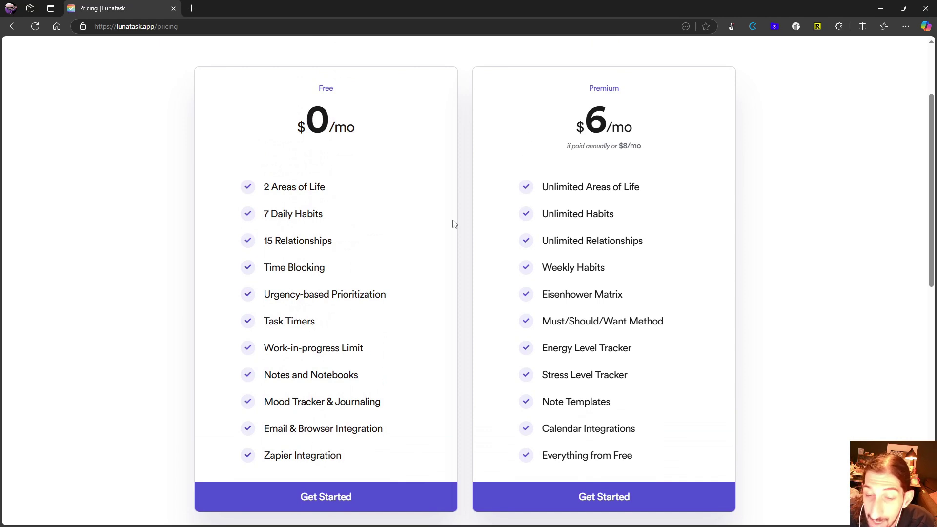